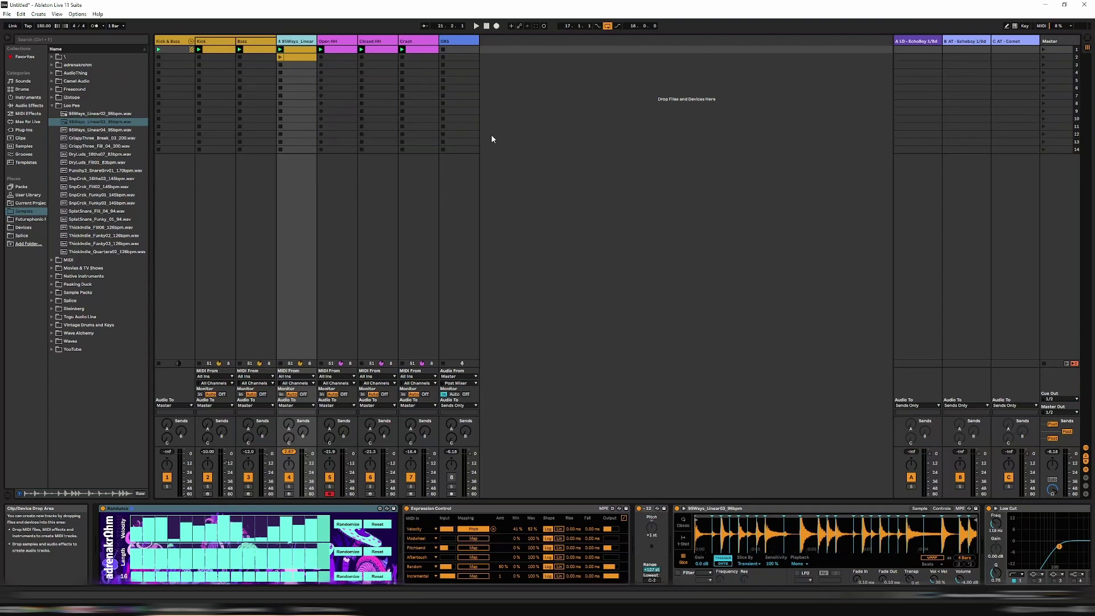
# - Play back the set and randomize the velocity steps of the sequencer on track 4
pyautogui.press('space')
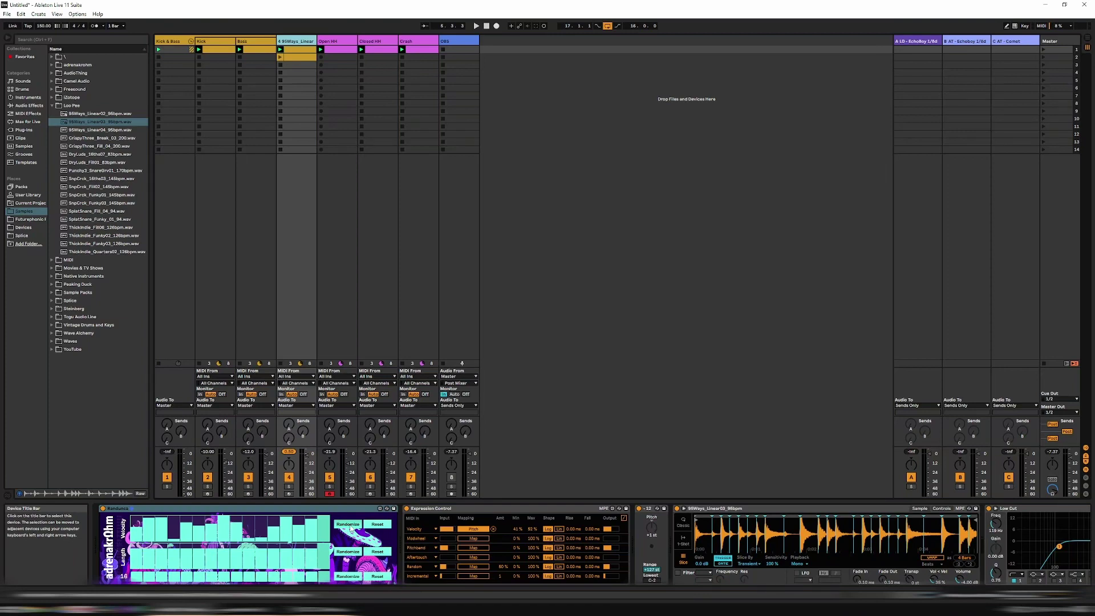
pyautogui.press('space')
pyautogui.click(351, 526)
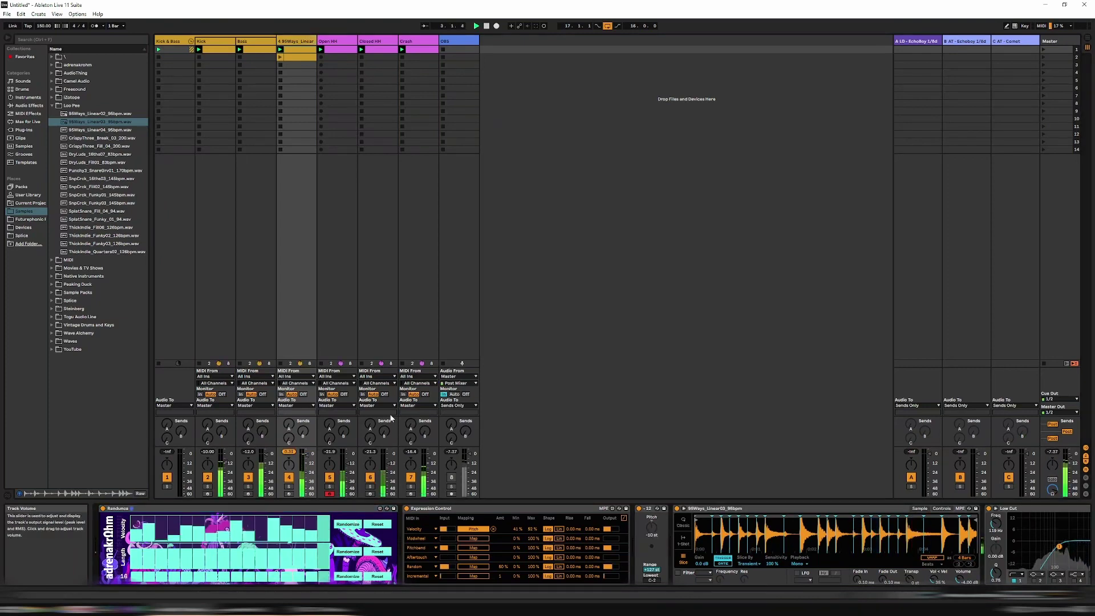
# - Solo track 4 and shorten its clip loop to start at 4.3.1 with a length of 0.2.0
pyautogui.click(289, 486)
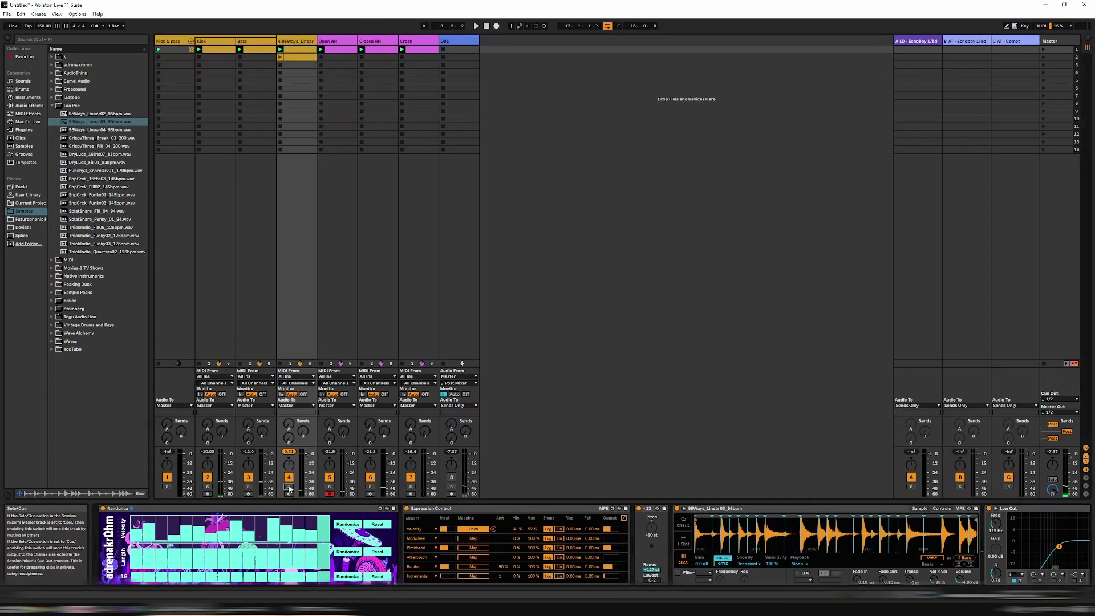
pyautogui.hotkey('shift', 'Tab')
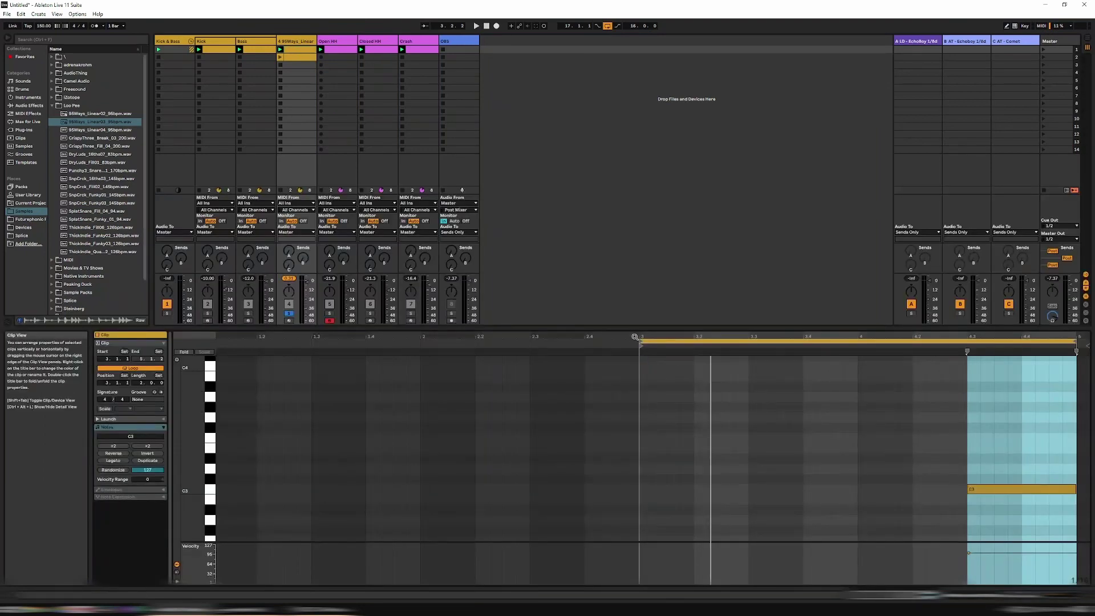
pyautogui.moveTo(641, 340); pyautogui.dragTo(964, 381)
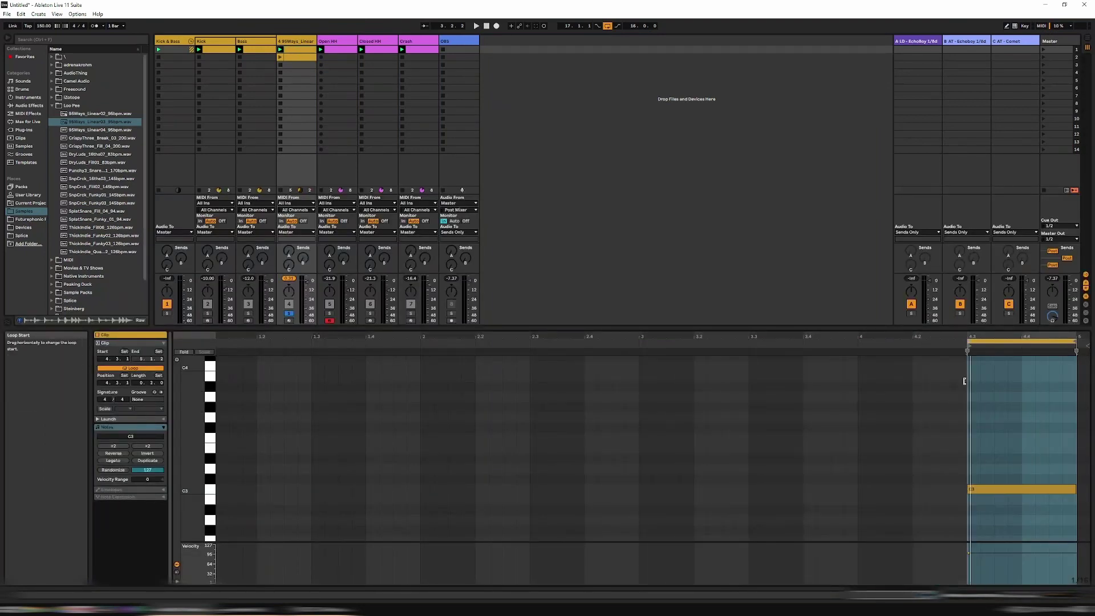
pyautogui.click(297, 43)
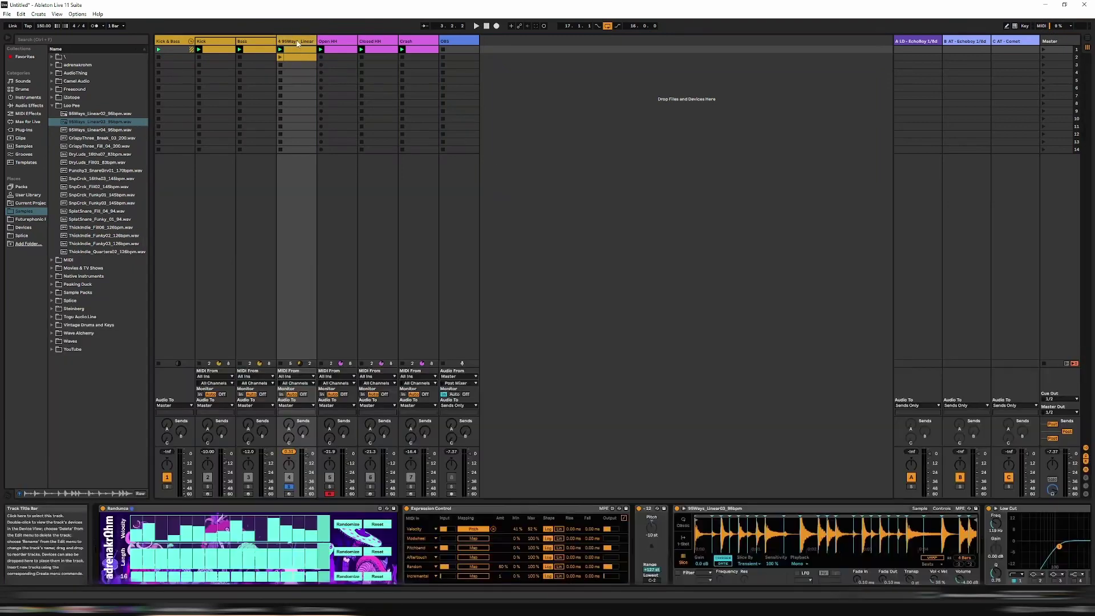
# - Randomize the sequencer's velocity steps four times during playback of track 4, and finish by unsoloing the track
pyautogui.press('space')
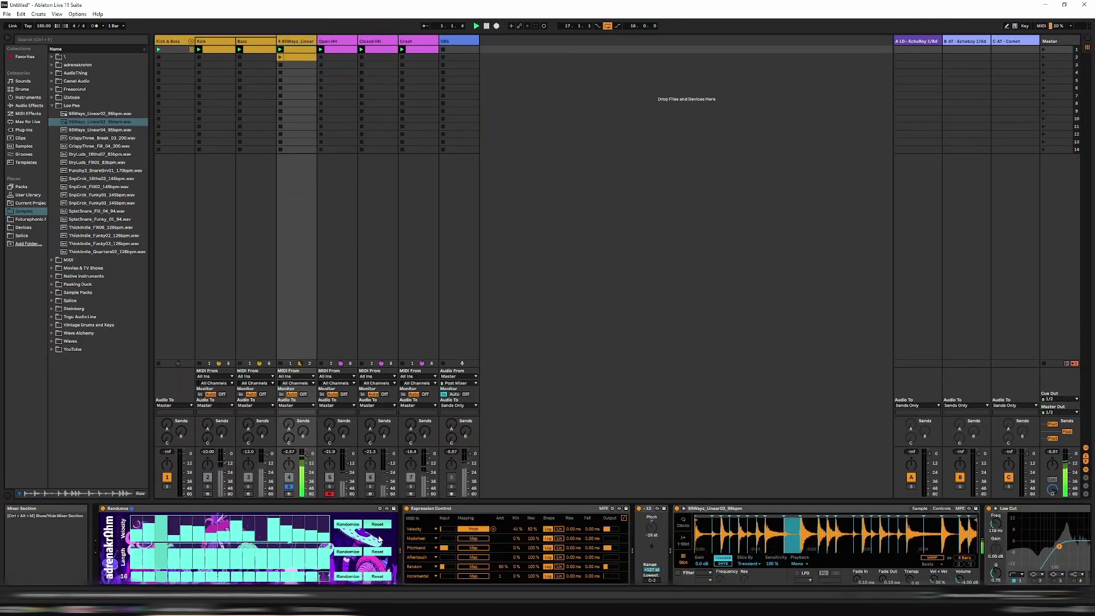
pyautogui.click(349, 524)
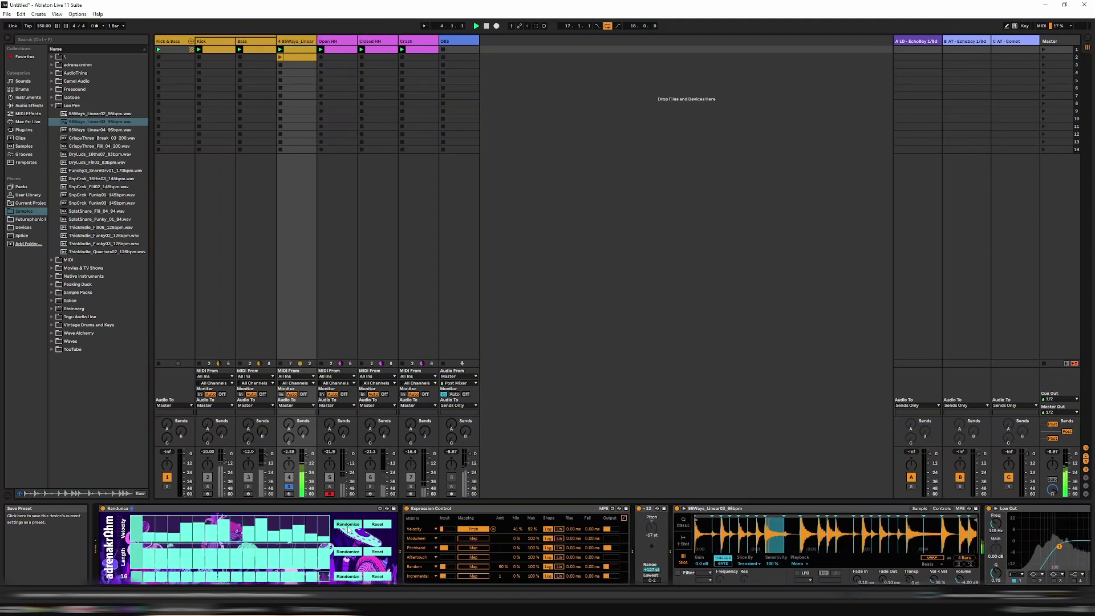
pyautogui.click(348, 525)
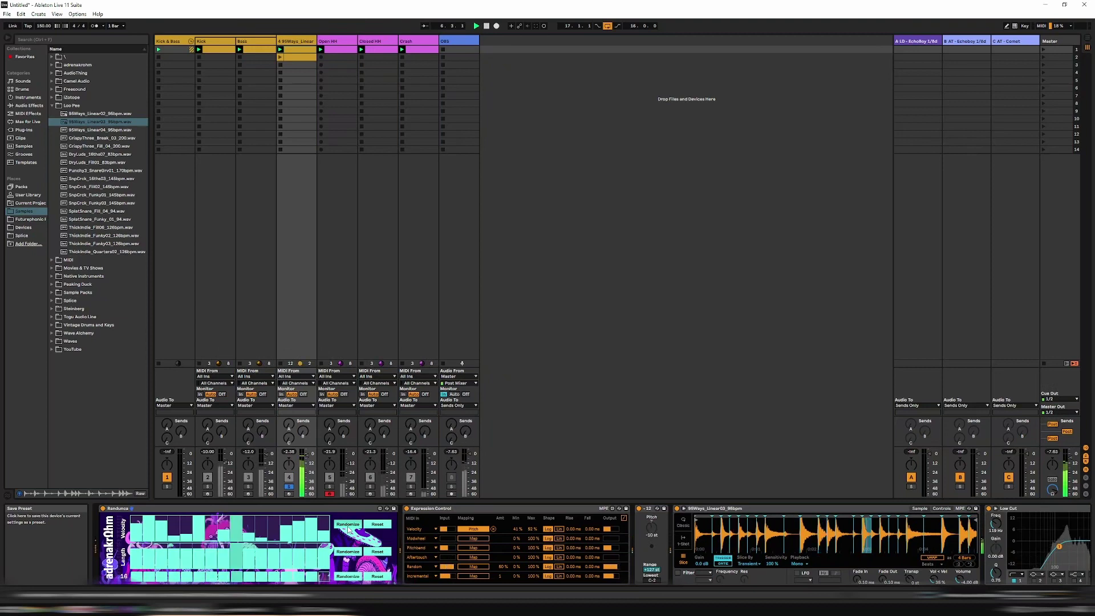
pyautogui.click(348, 524)
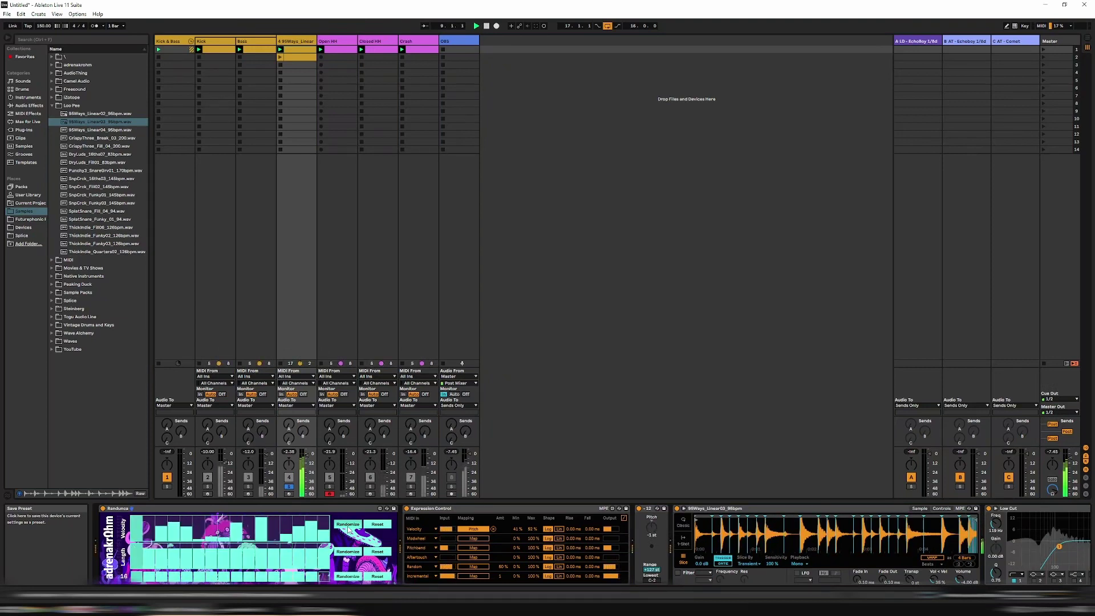
pyautogui.click(348, 524)
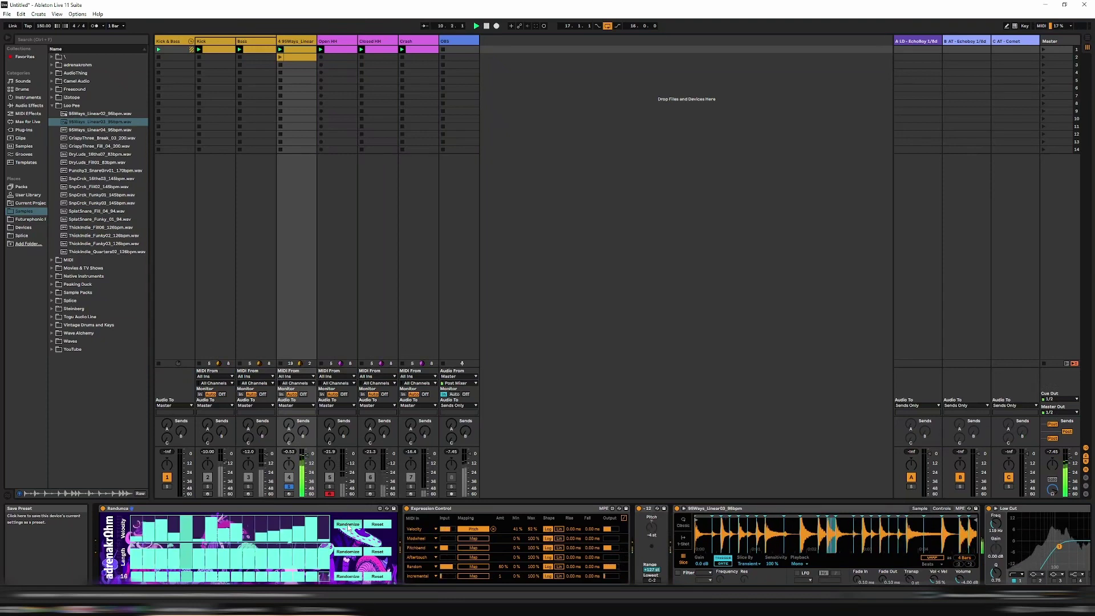
pyautogui.click(289, 488)
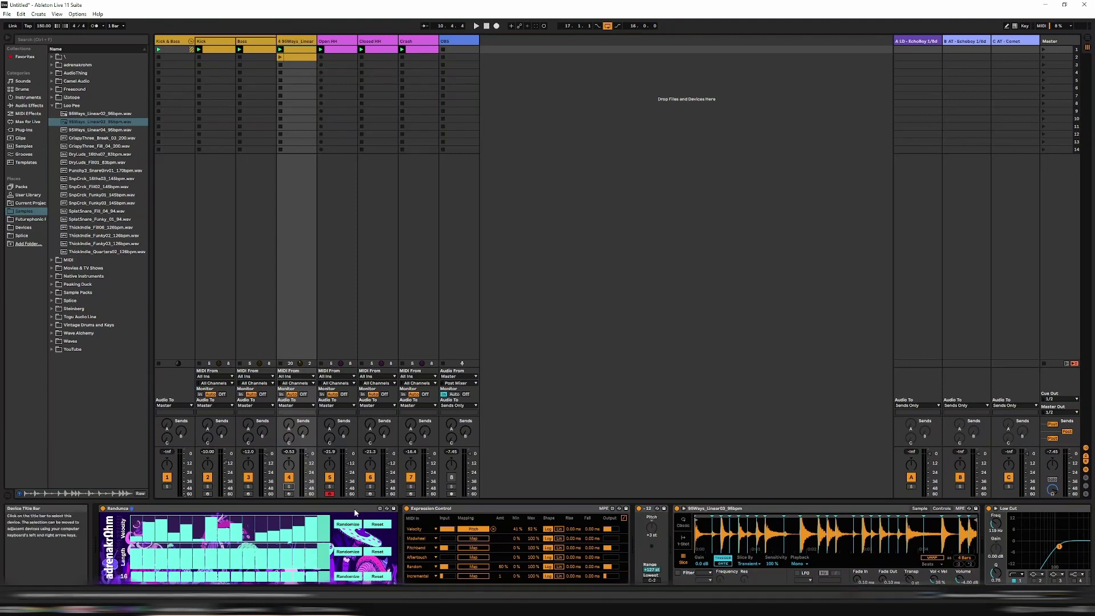
pyautogui.press('Right')
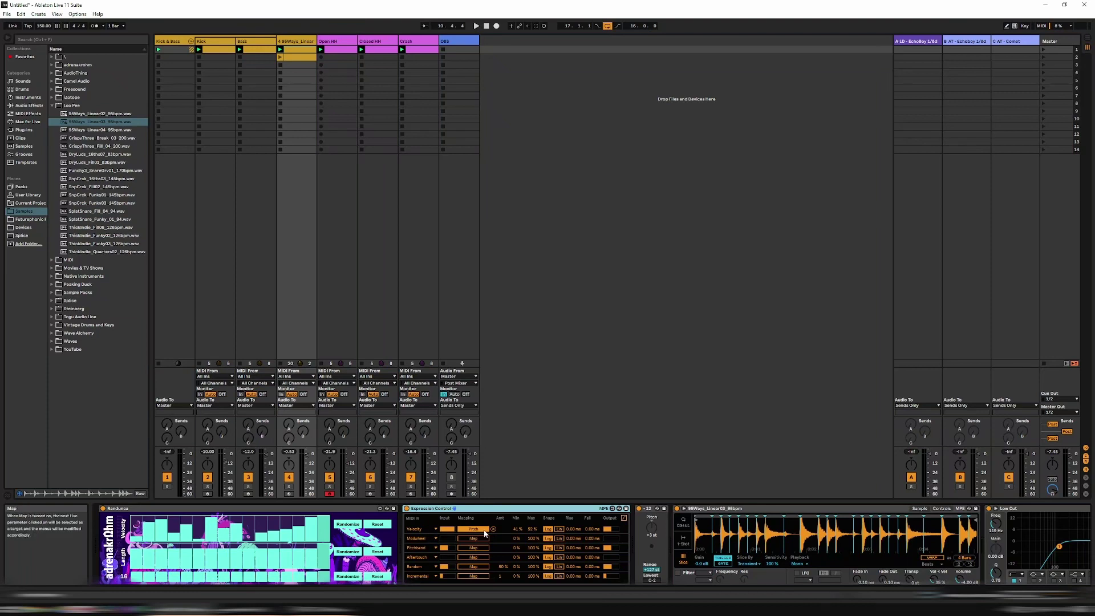
pyautogui.click(648, 512)
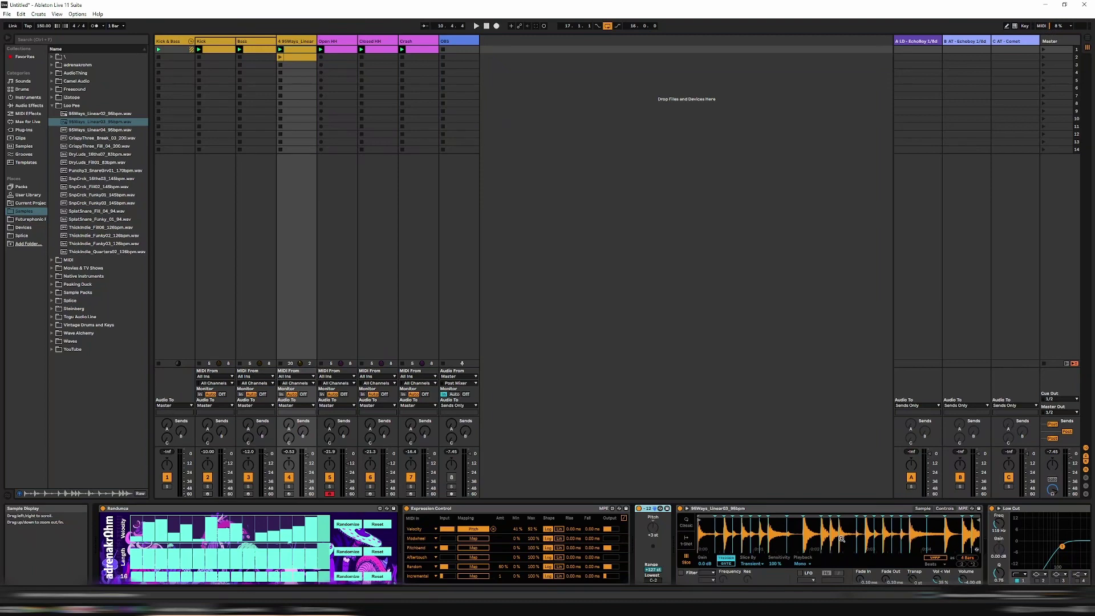
pyautogui.click(21, 187)
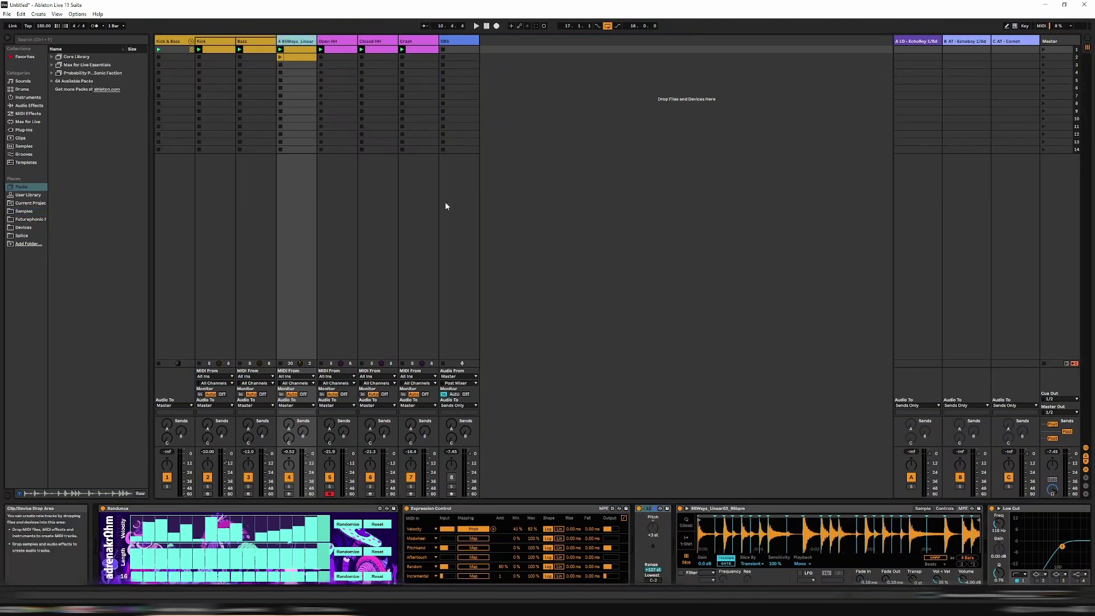
# - Duplicate track 4 with its clips and devices
pyautogui.rightClick(293, 41)
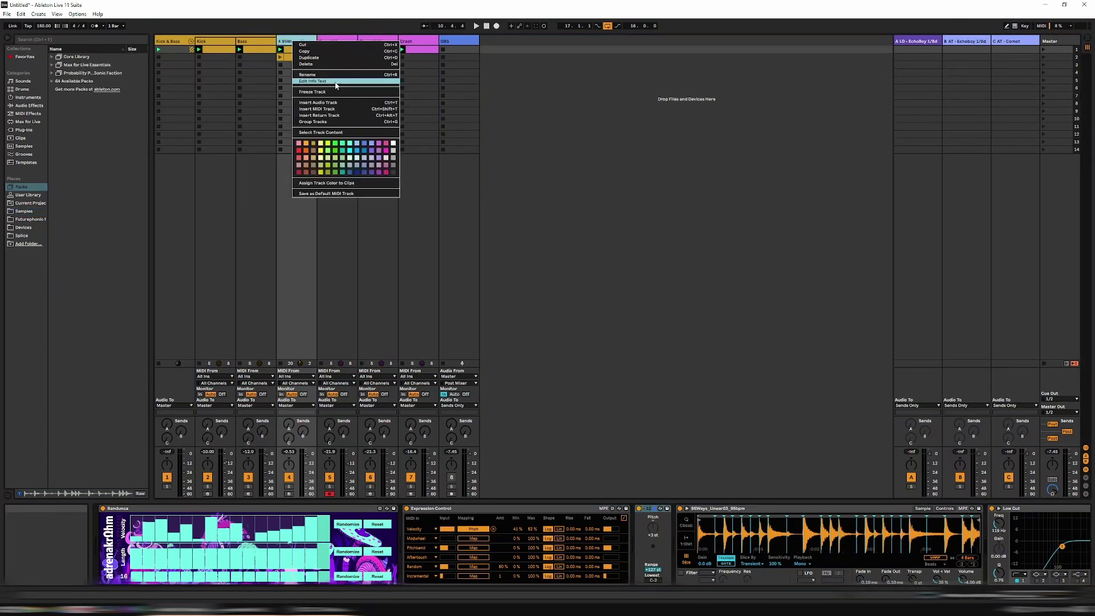
pyautogui.press('Escape')
pyautogui.hotkey('ctrl', 'd')
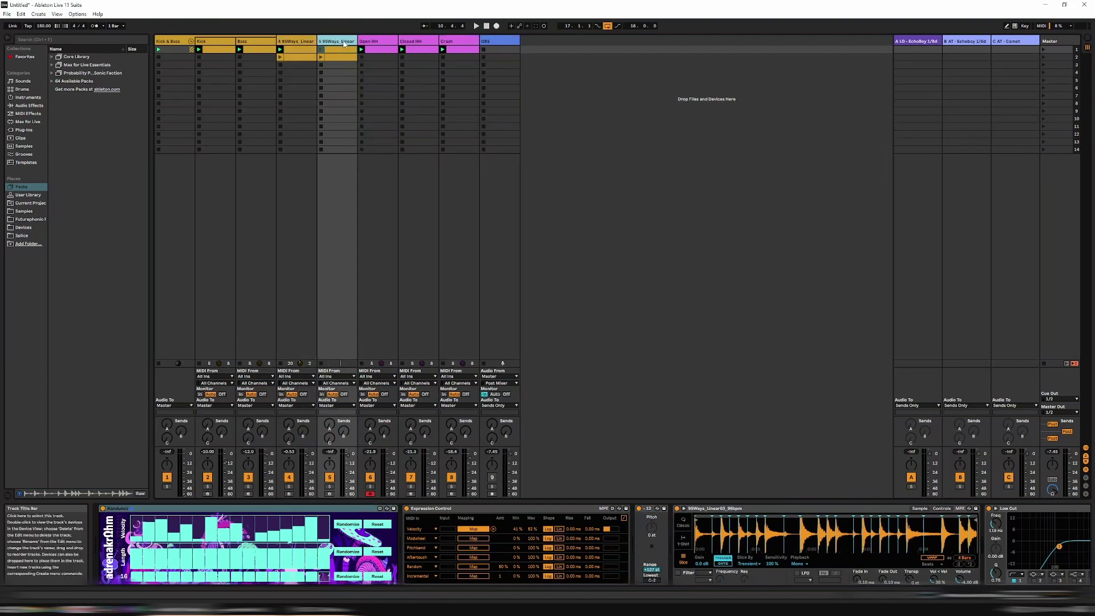
# - Delete every device except the step sequencer from the duplicated track, and reset the sequencer's velocity steps
pyautogui.click(521, 507)
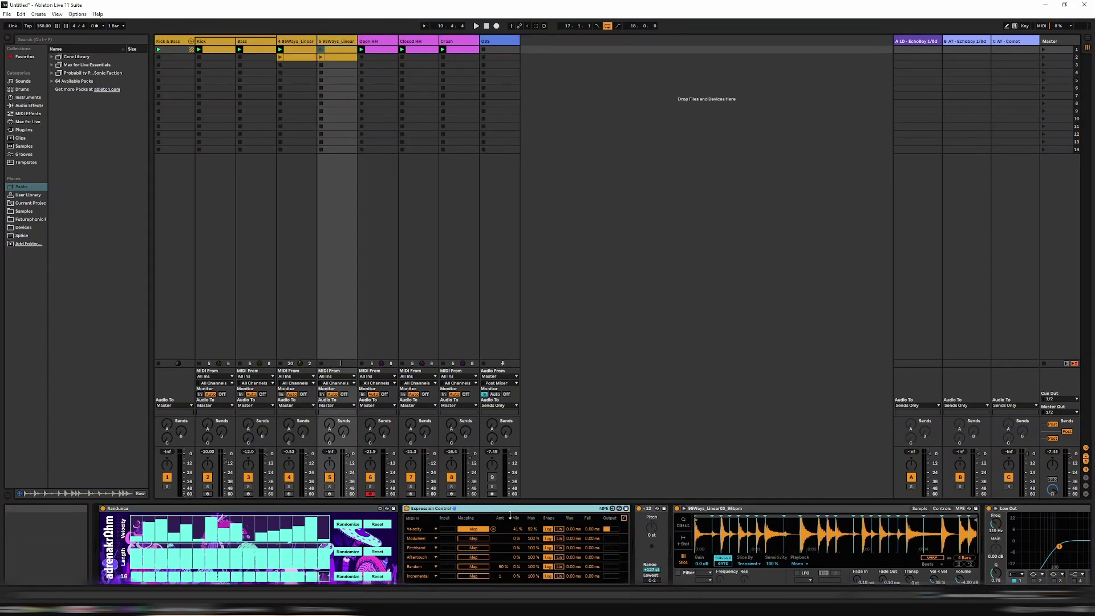
pyautogui.press('Delete')
pyautogui.click(428, 510)
pyautogui.press('Delete')
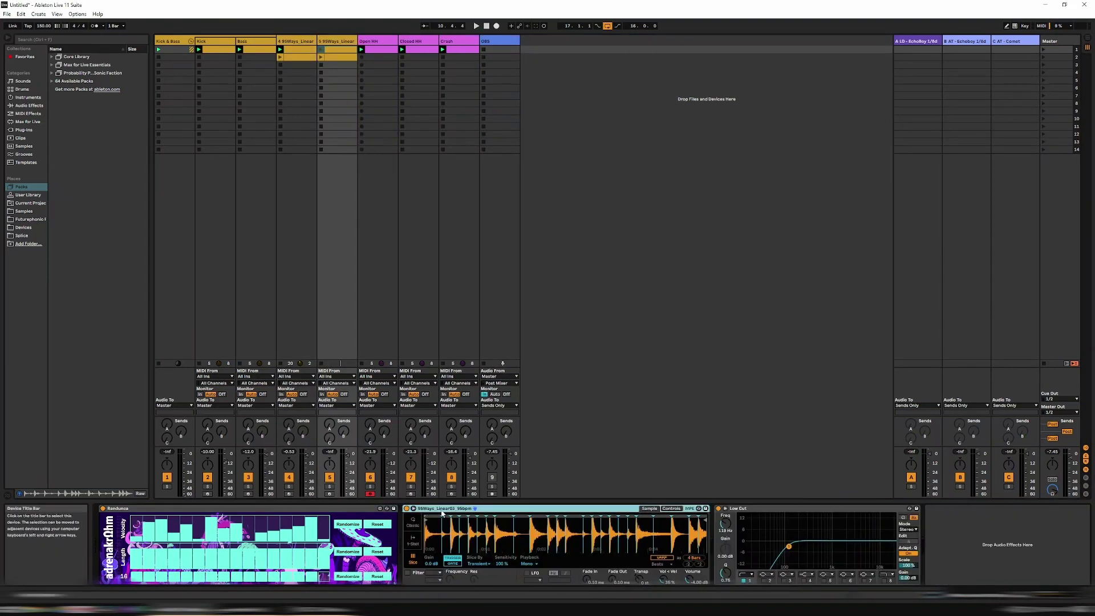
pyautogui.press('Delete')
pyautogui.click(501, 512)
pyautogui.press('Delete')
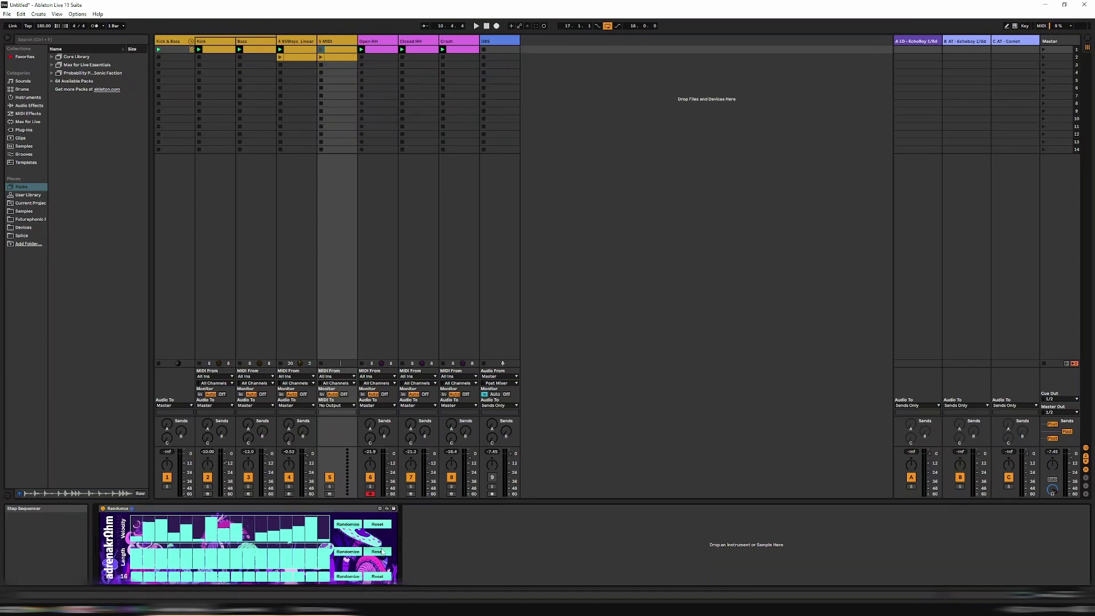
pyautogui.click(381, 527)
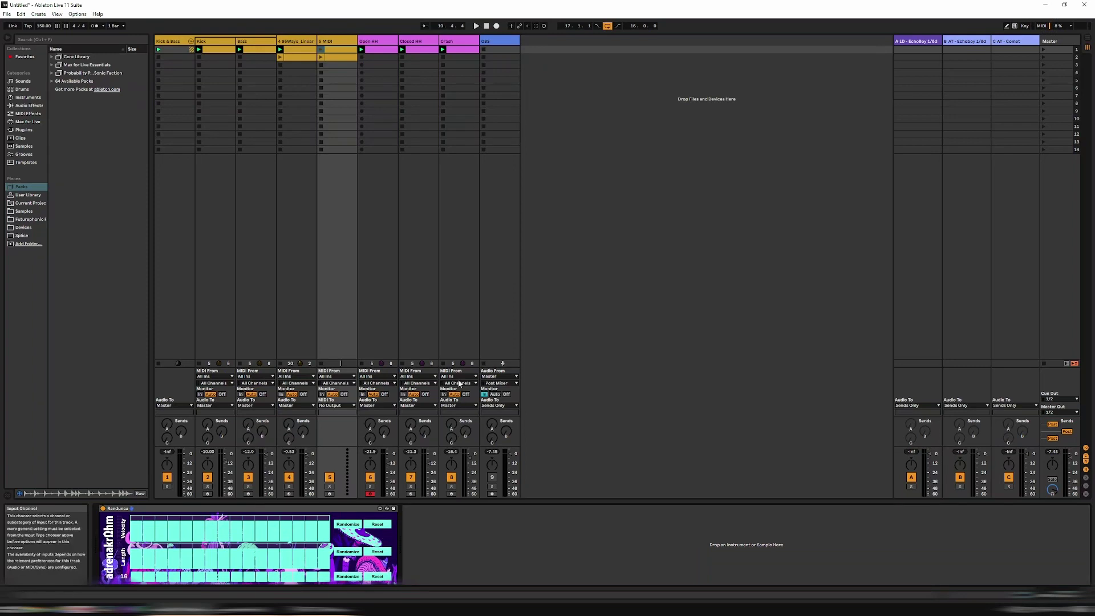
# - Move the duplicated clip's C3 note and loop to 1.1.1, with both loop and note one bar long
pyautogui.click(341, 49)
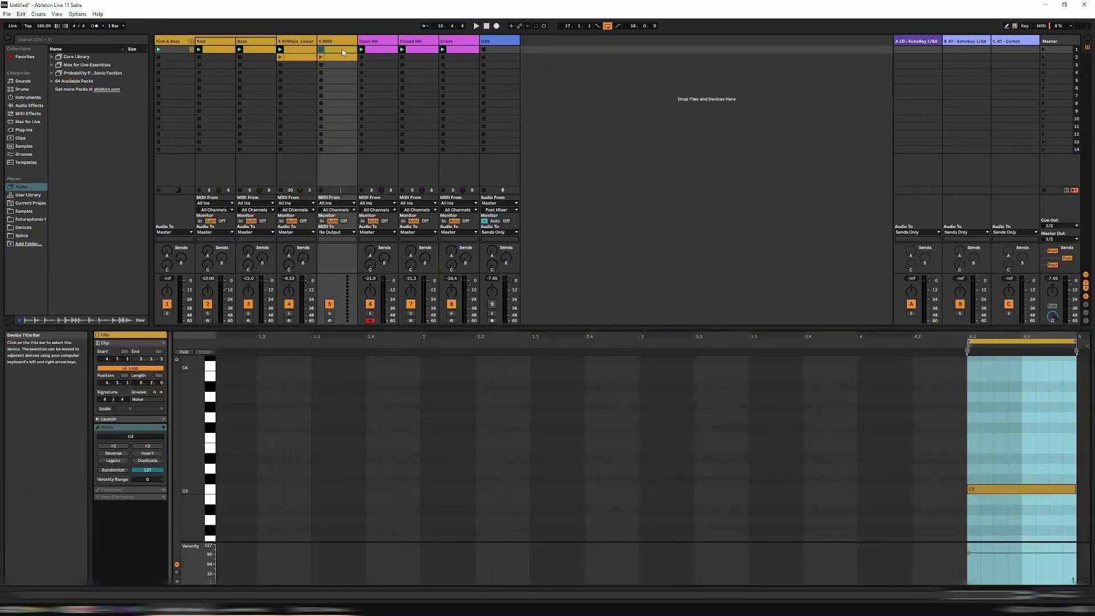
pyautogui.click(969, 491)
pyautogui.moveTo(988, 493); pyautogui.dragTo(259, 497)
pyautogui.hscroll(-1, 993, 365)
pyautogui.moveTo(1008, 341); pyautogui.dragTo(243, 341)
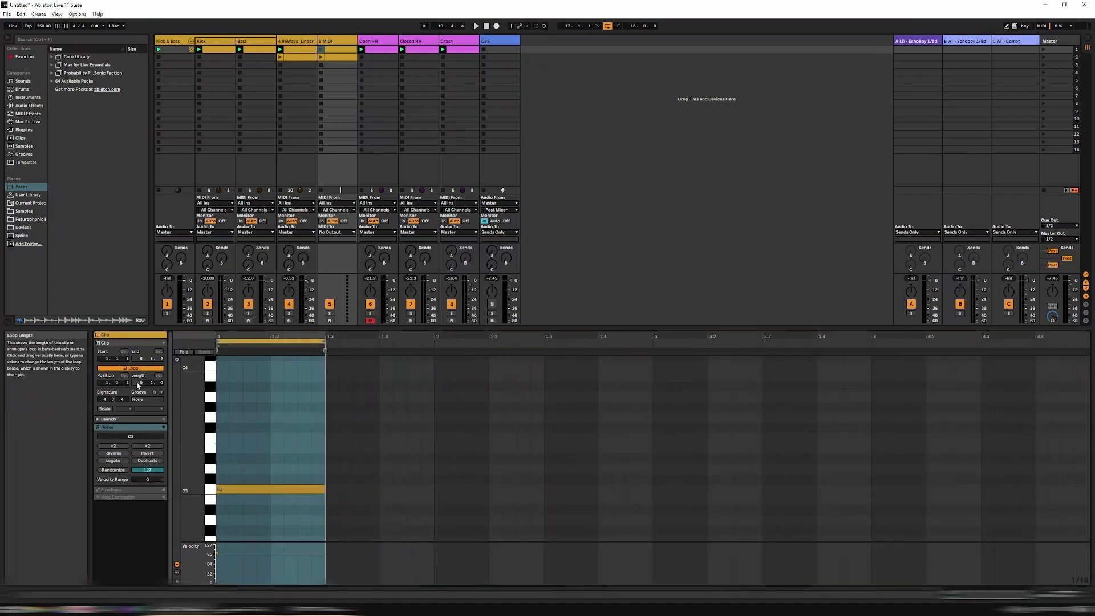
pyautogui.moveTo(138, 385); pyautogui.dragTo(137, 379)
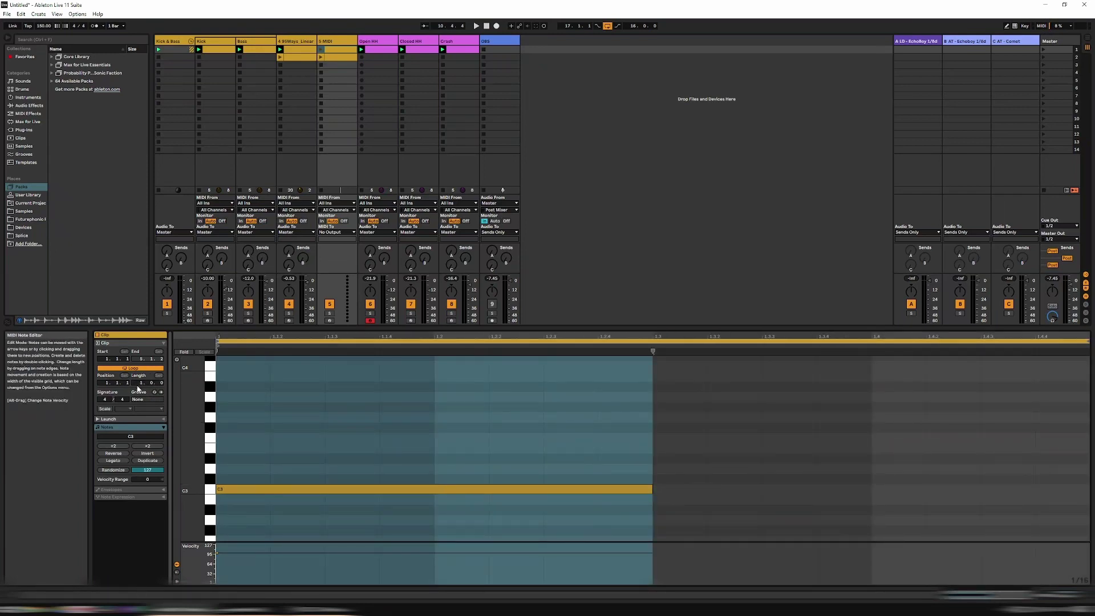
pyautogui.click(452, 442)
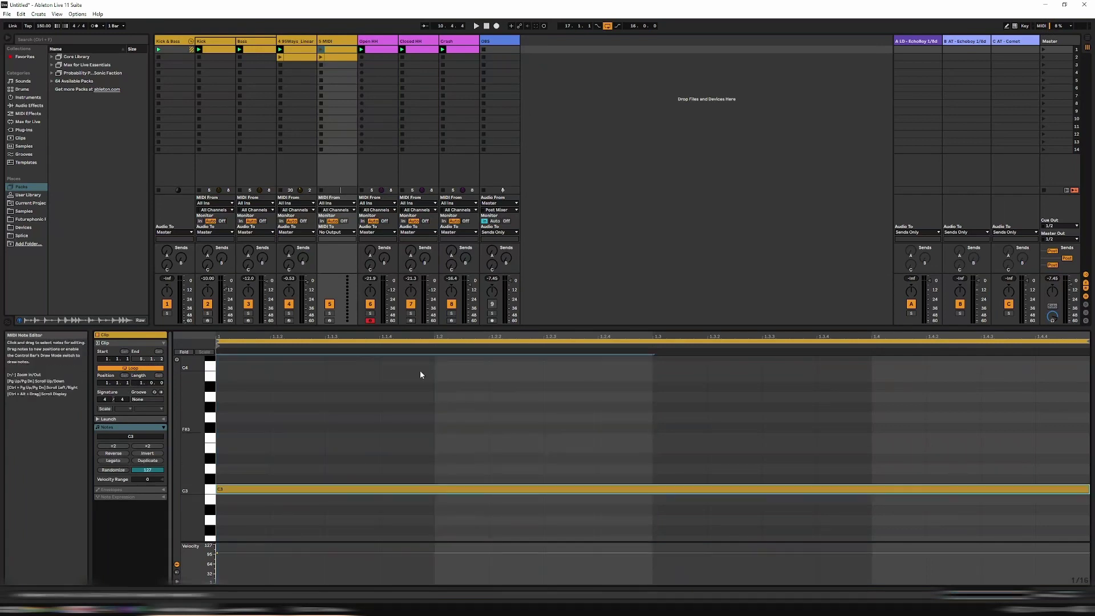
# - Solo the duplicated track and play it to run its step sequencer
pyautogui.click(329, 42)
pyautogui.click(330, 486)
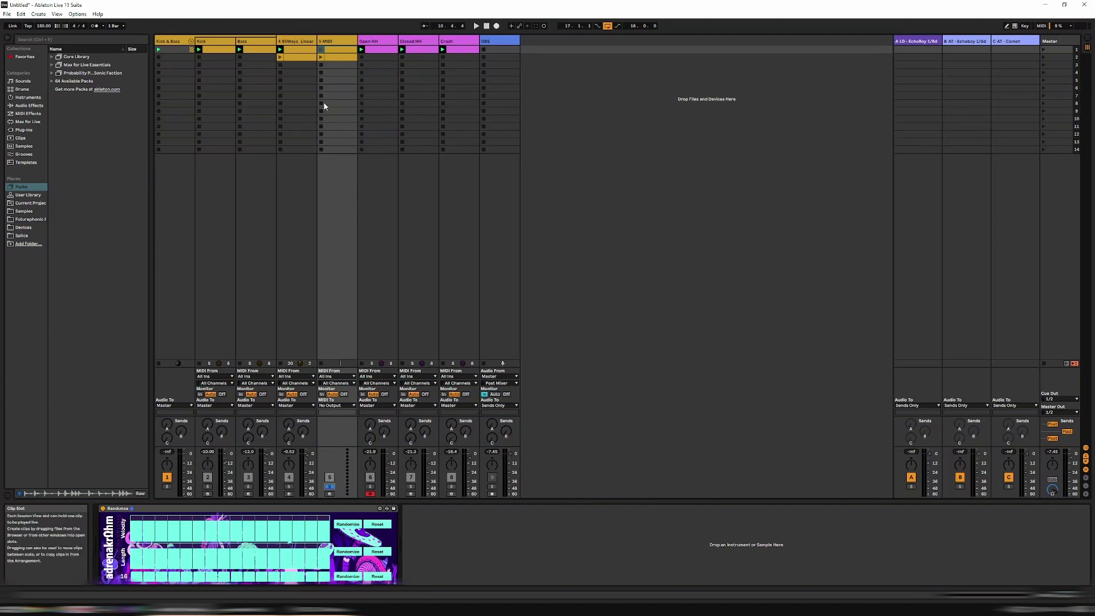
pyautogui.press('space')
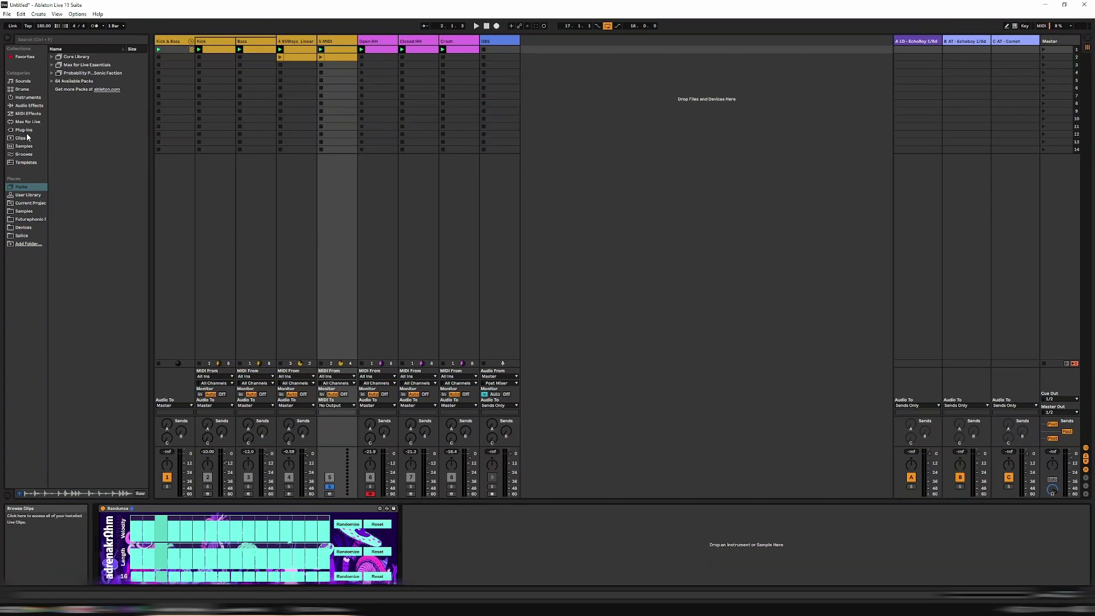
# - Add Simpler after the step sequencer on track 5 and load the DryLuds_Fill01_83bpm.wav sample into it
pyautogui.click(26, 97)
pyautogui.moveTo(74, 140); pyautogui.dragTo(508, 514)
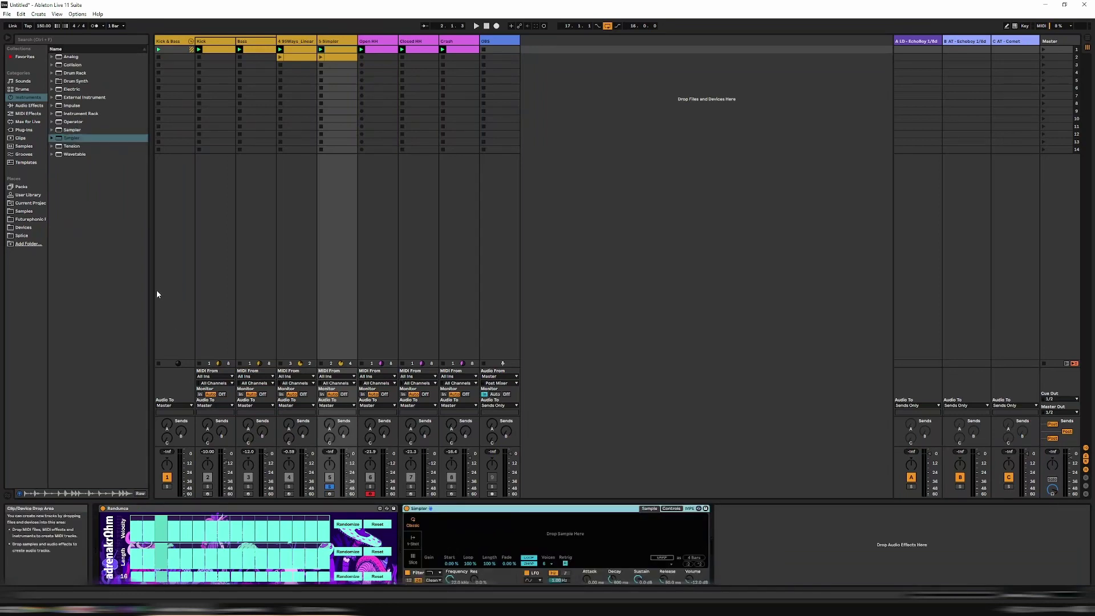
pyautogui.click(24, 211)
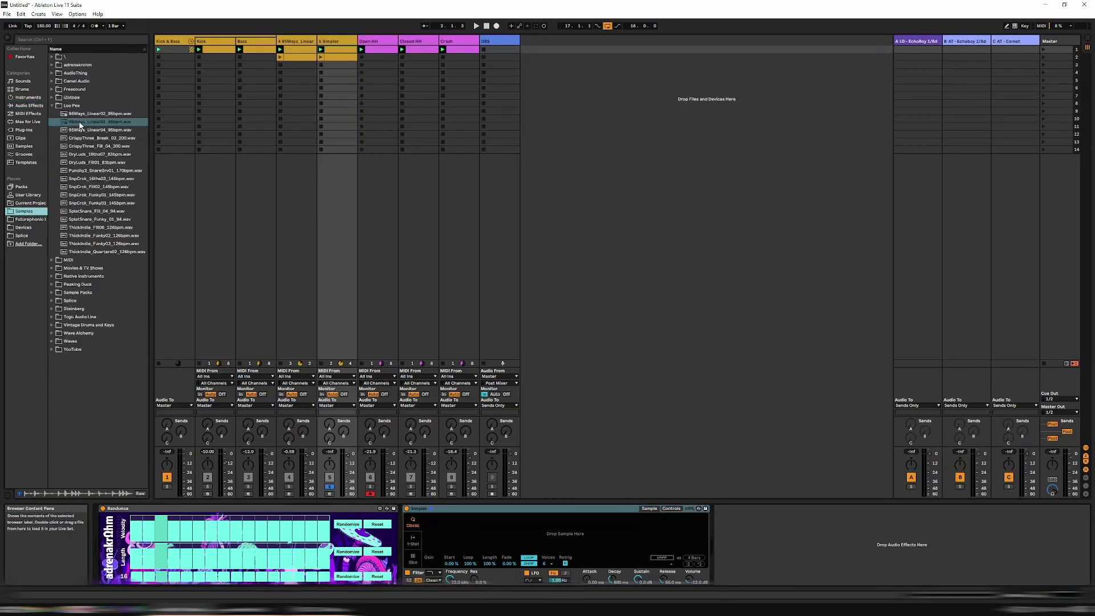
pyautogui.click(104, 138)
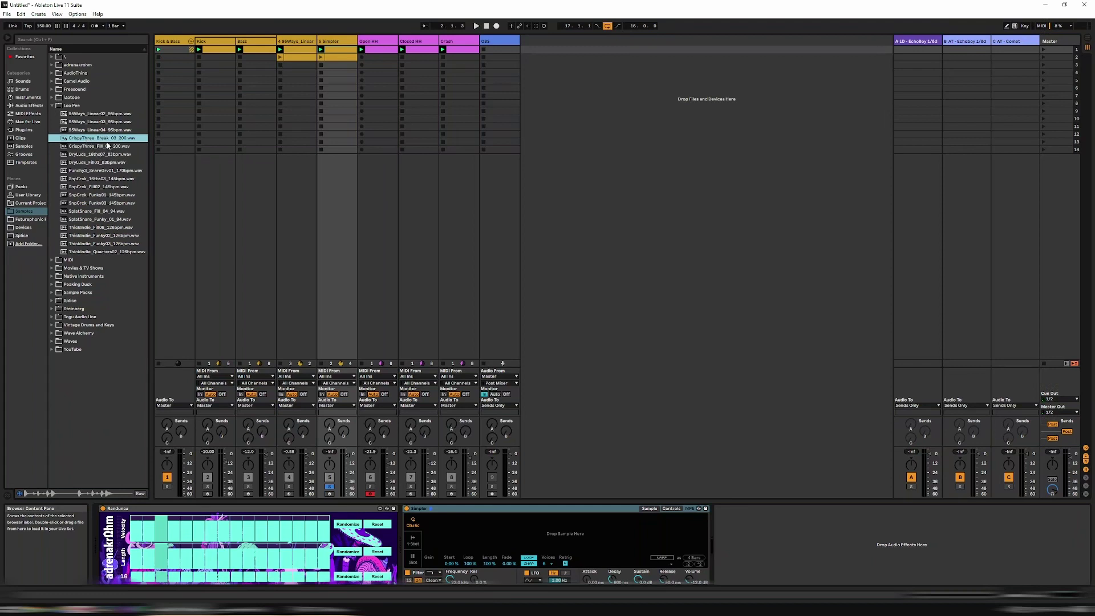
pyautogui.click(88, 147)
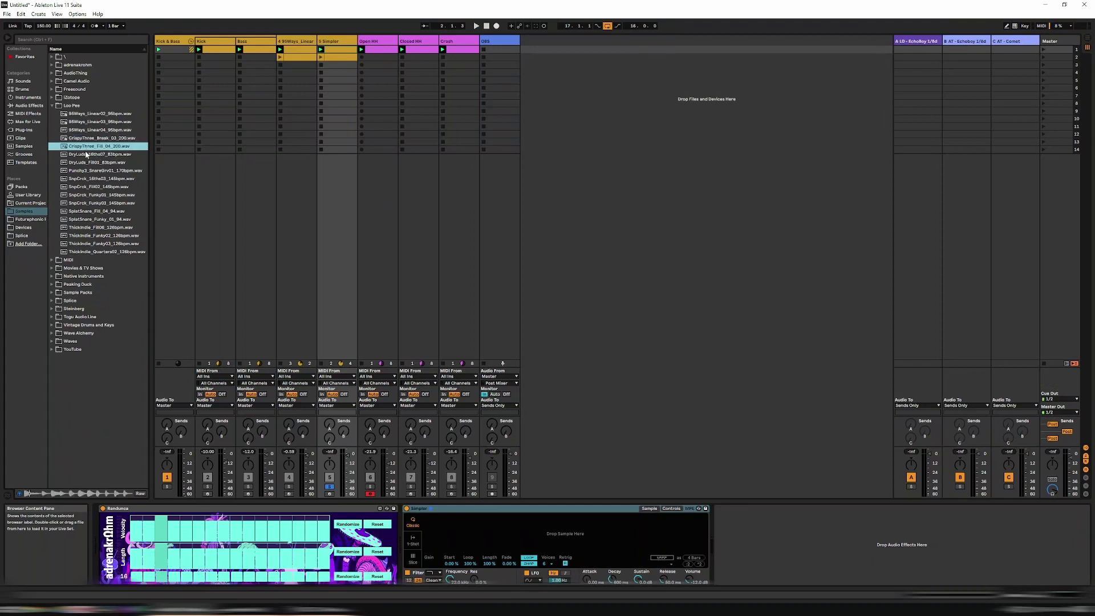
pyautogui.click(86, 155)
pyautogui.click(89, 162)
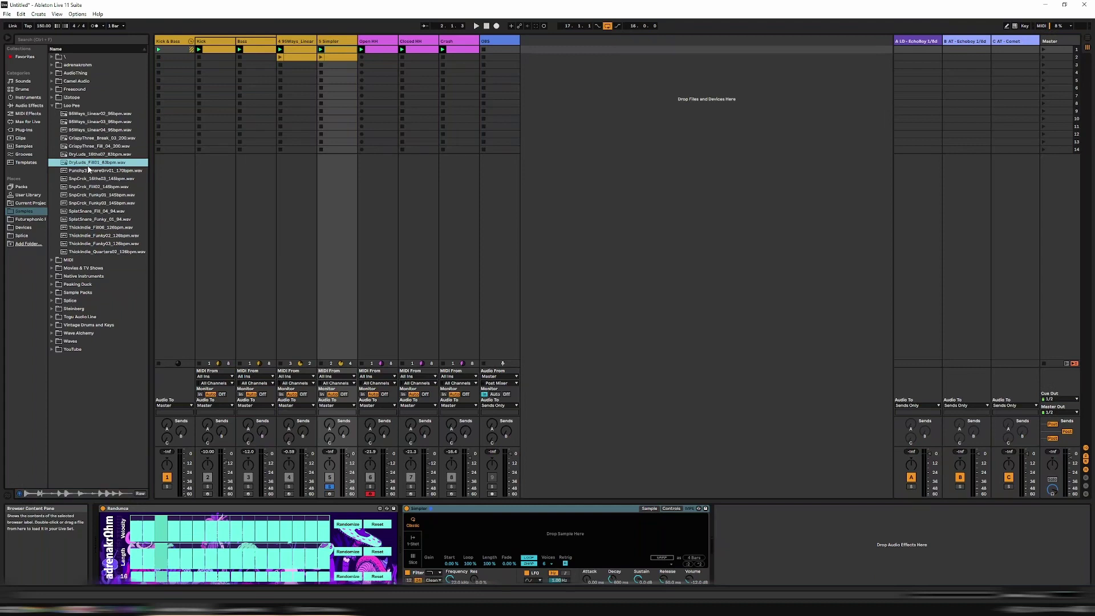
pyautogui.moveTo(87, 165); pyautogui.dragTo(476, 544)
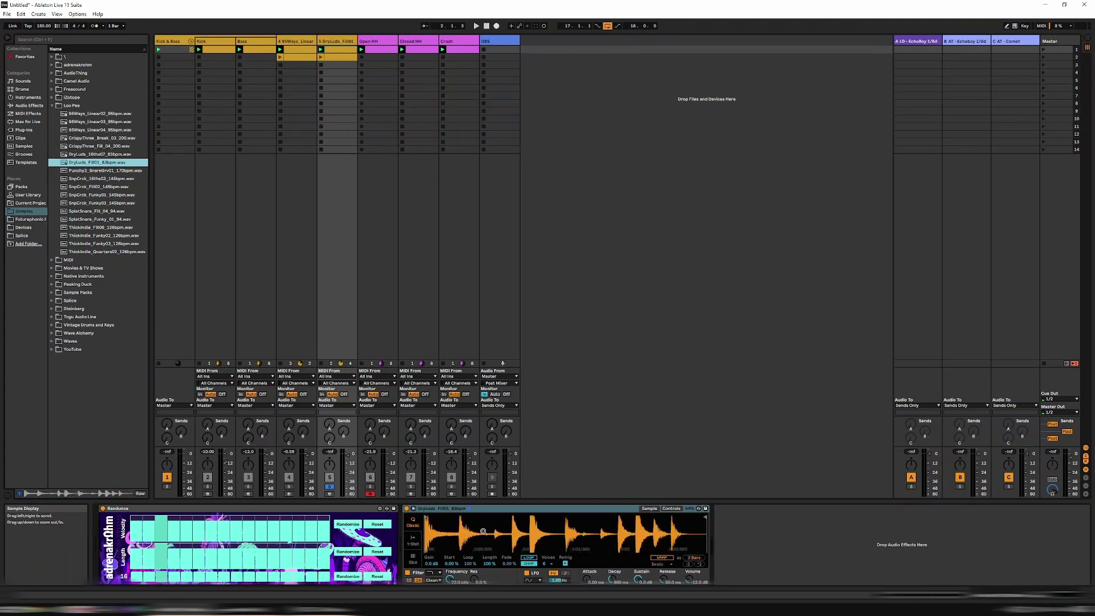
# - Set the new Simpler to Slice mode and turn off its filter
pyautogui.click(412, 561)
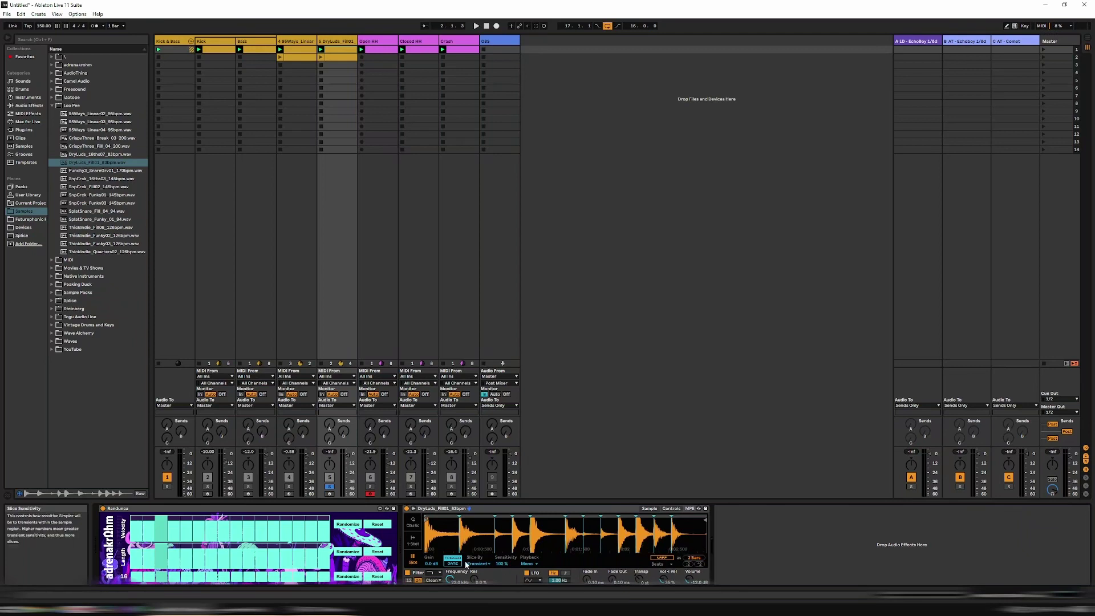
pyautogui.click(407, 572)
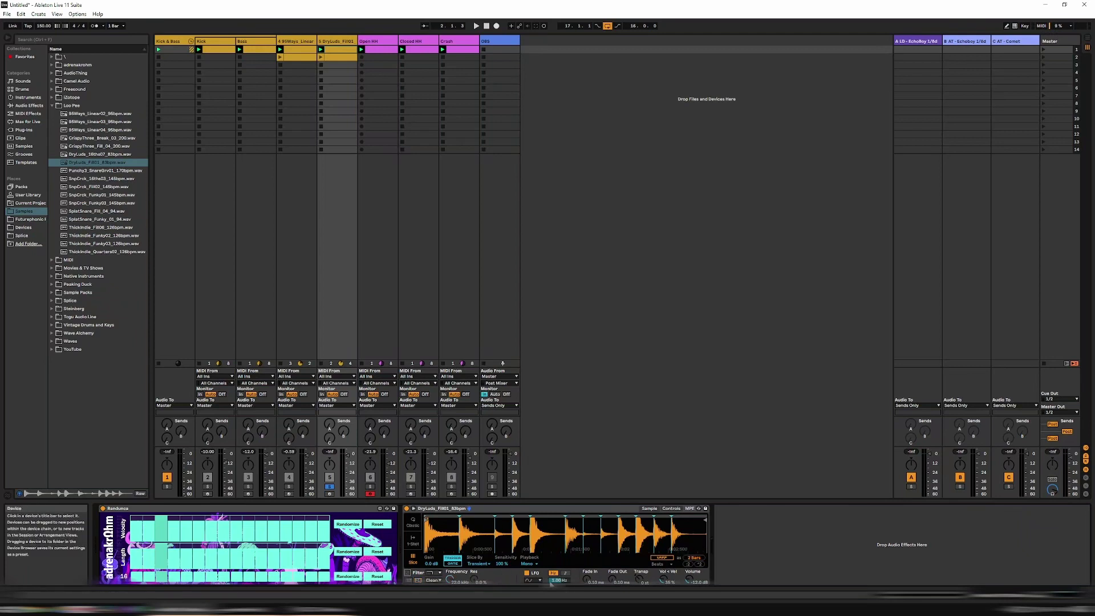
# - Turn off Simpler's LFO and briefly compare Classic mode before returning the sample to Slice mode
pyautogui.click(527, 574)
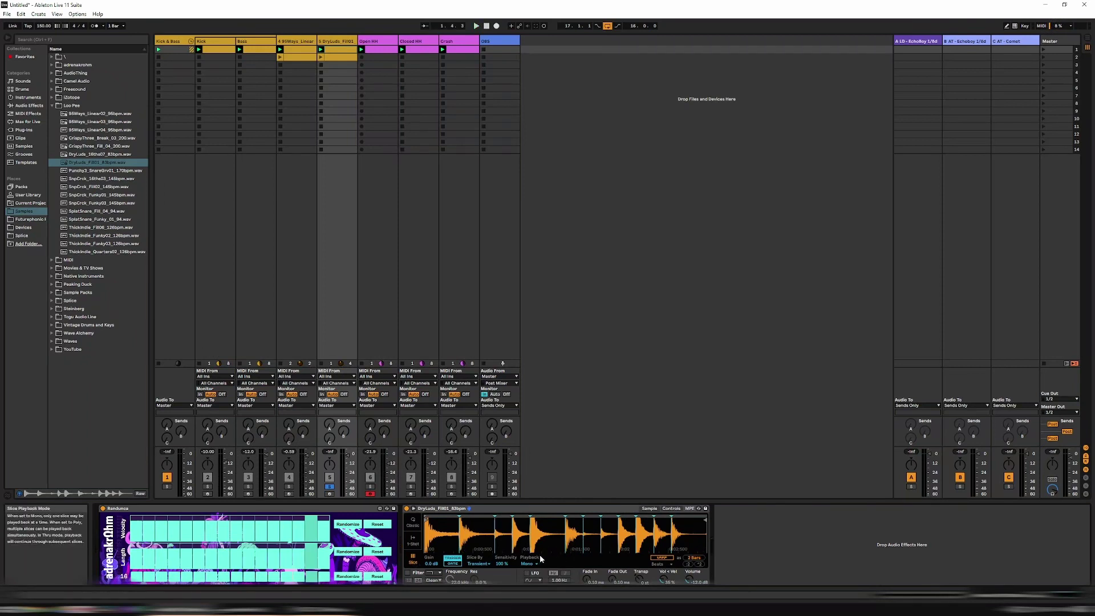
pyautogui.click(412, 524)
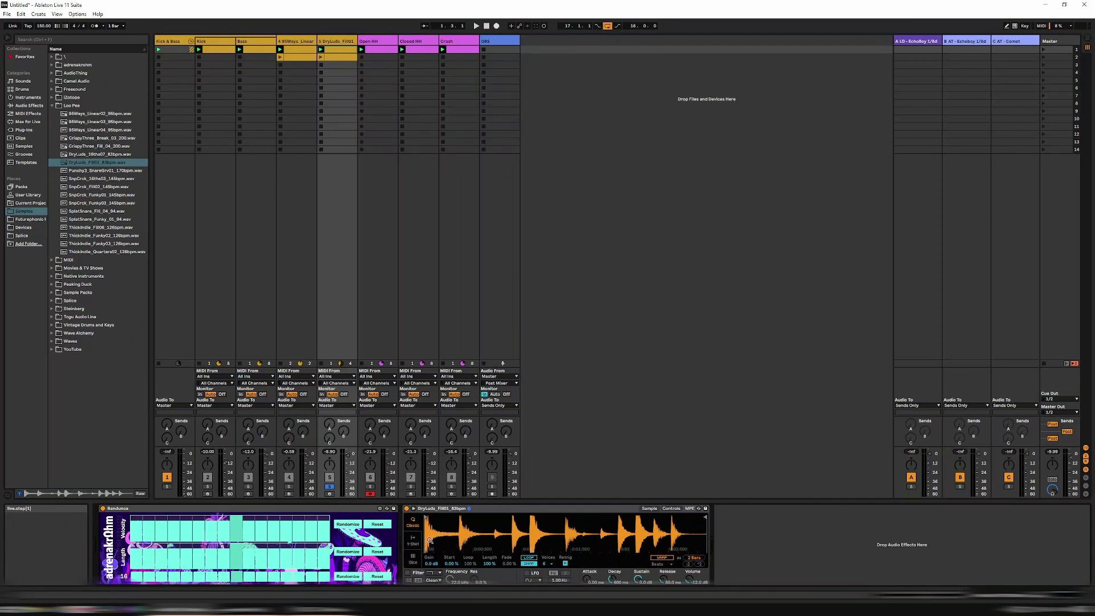
pyautogui.click(413, 557)
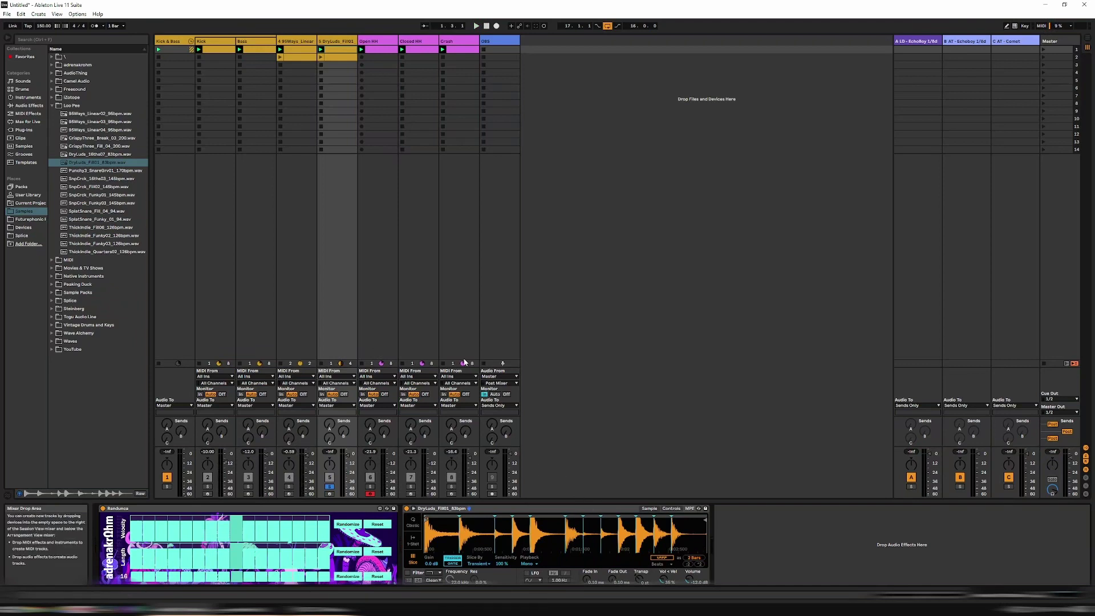
# - Examine the track 5 clip's C3 note and the lower octaves of its piano roll, and return to the devices
pyautogui.click(345, 57)
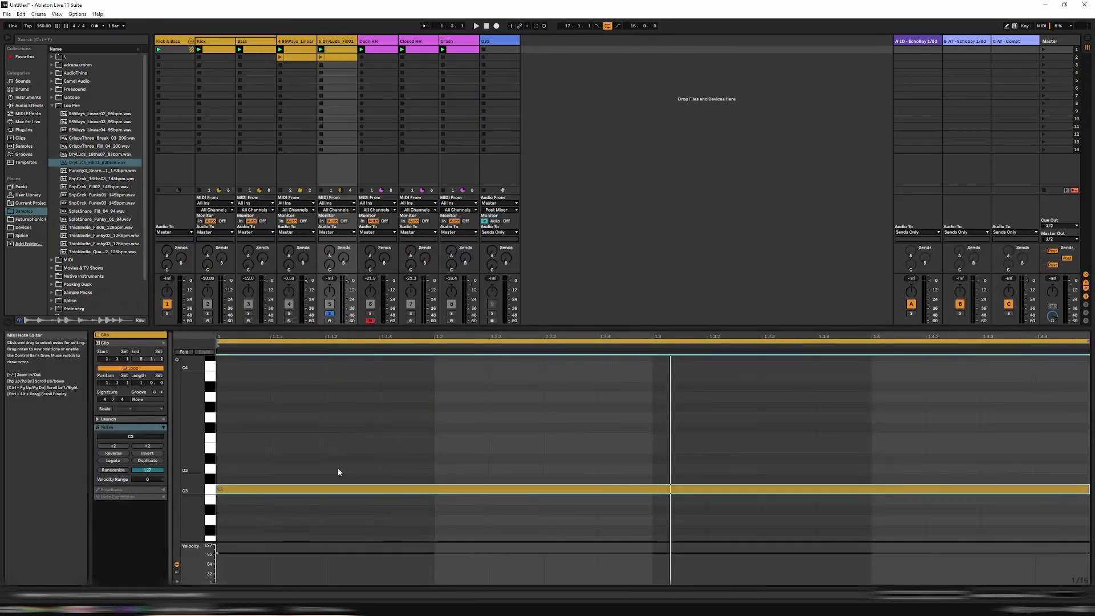
pyautogui.scroll(-1, 205, 442)
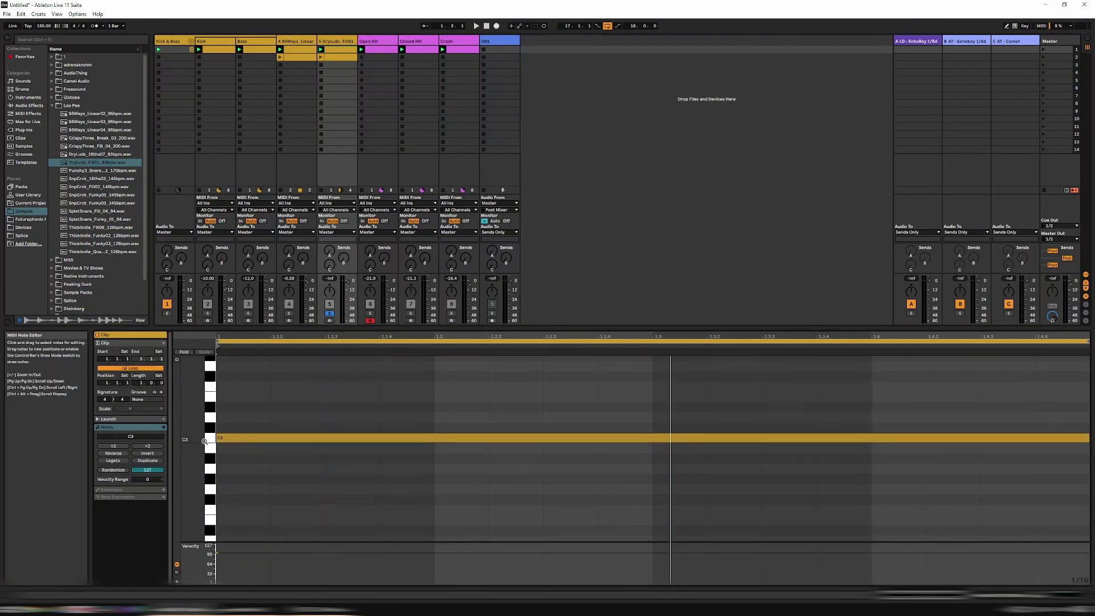
pyautogui.scroll(-5, 205, 441)
pyautogui.scroll(-3, 213, 515)
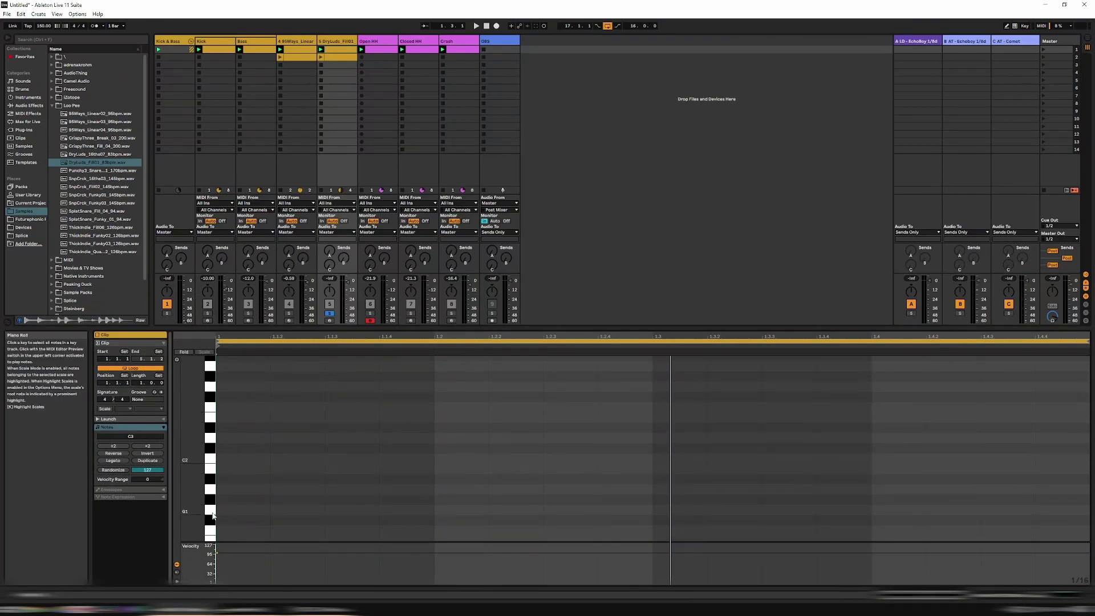
pyautogui.hotkey('shift', 'Tab')
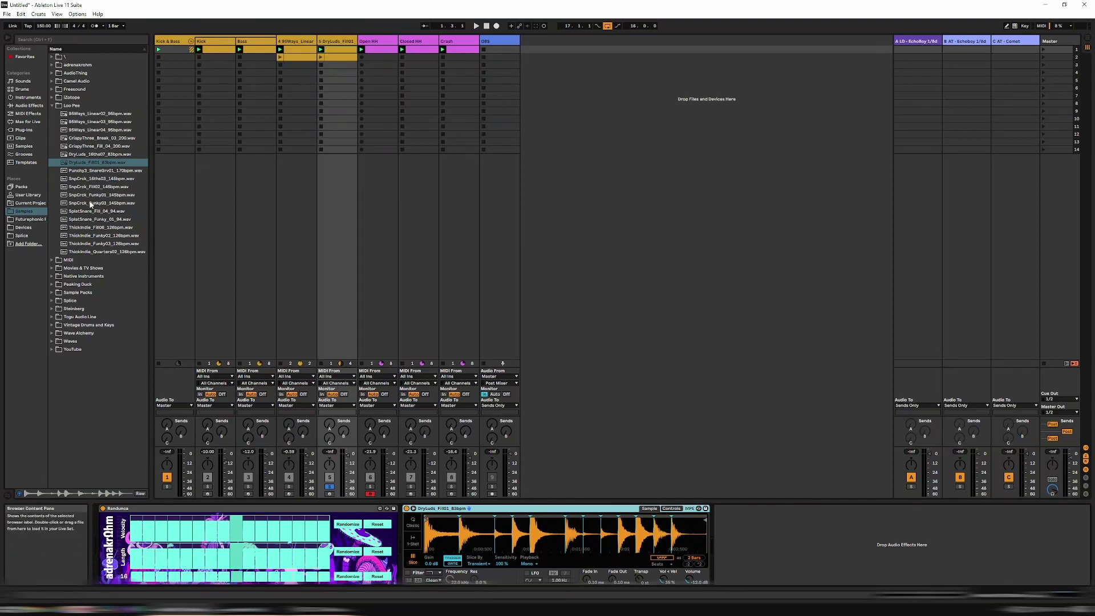
# - Find Expression Control among the MIDI effects and insert it between the step sequencer and Simpler on track 5
pyautogui.click(25, 115)
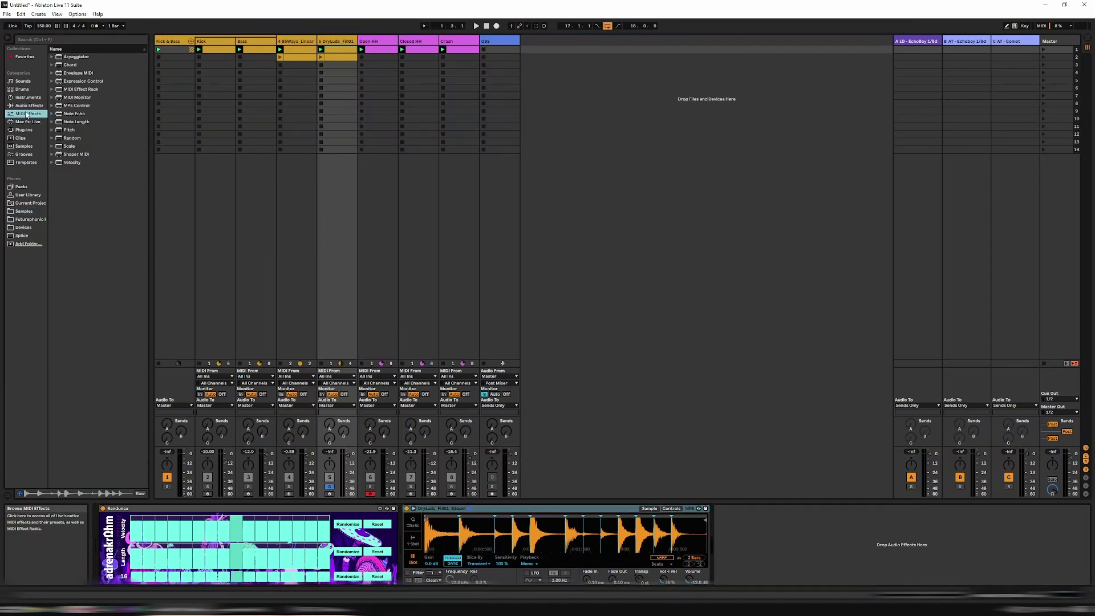
pyautogui.click(52, 106)
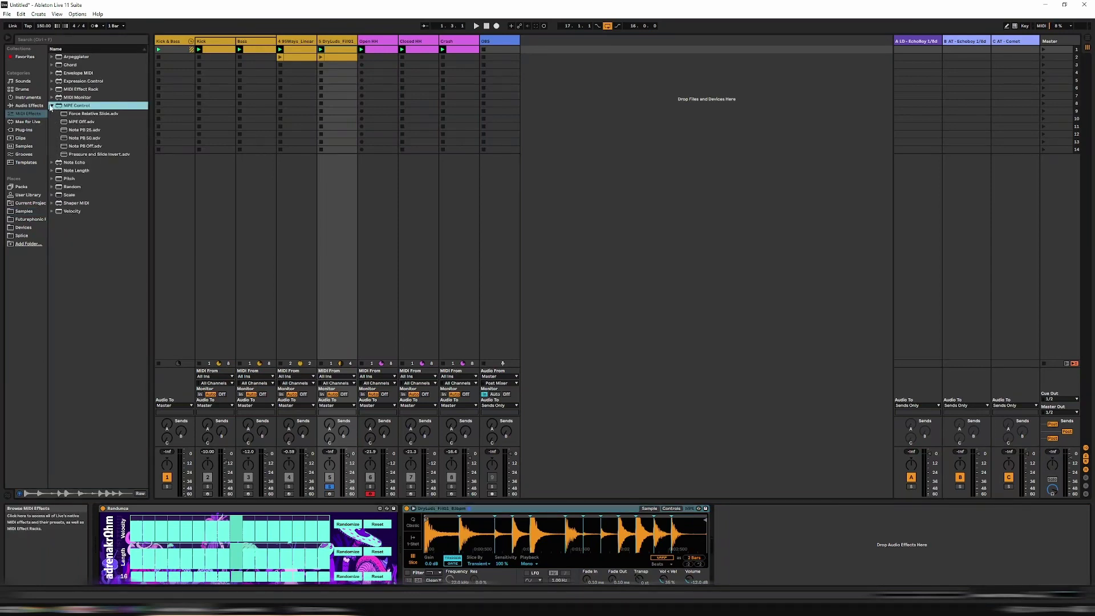
pyautogui.click(52, 106)
pyautogui.click(52, 98)
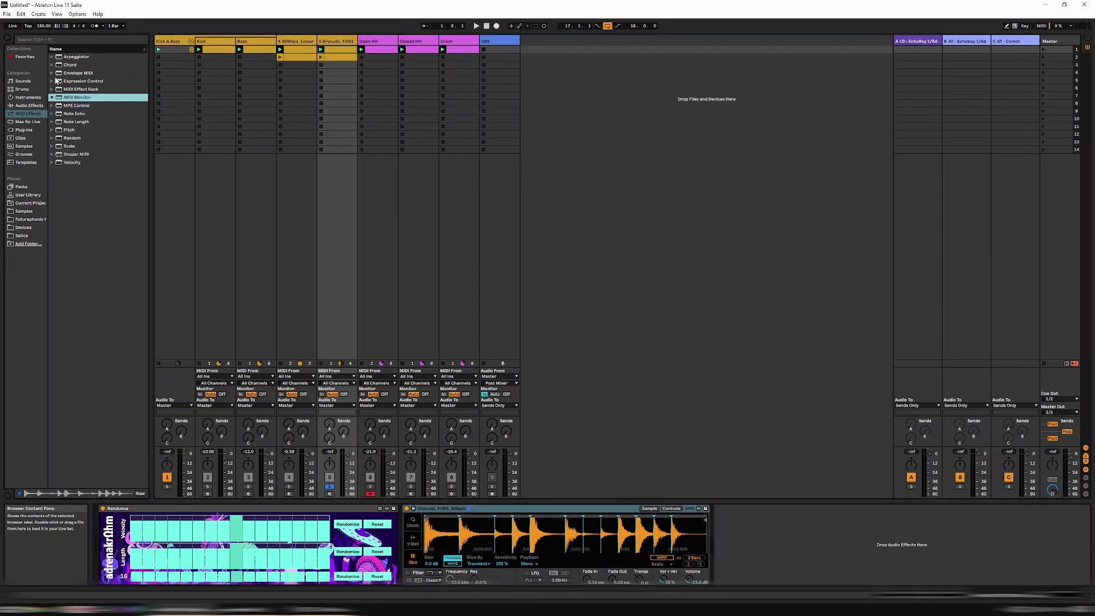
pyautogui.click(52, 82)
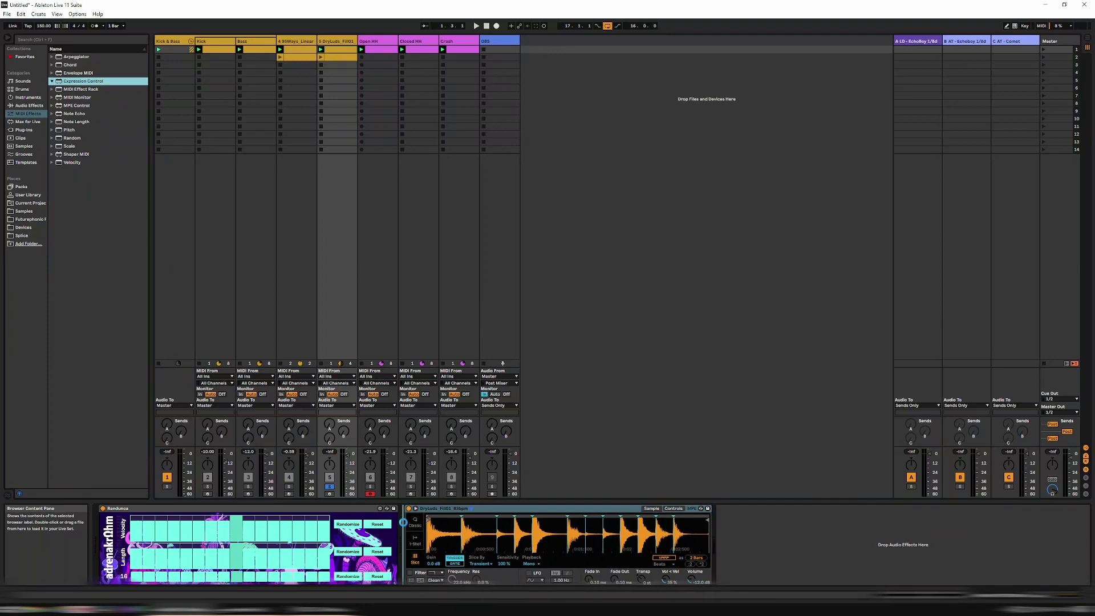
pyautogui.moveTo(404, 530); pyautogui.dragTo(405, 530)
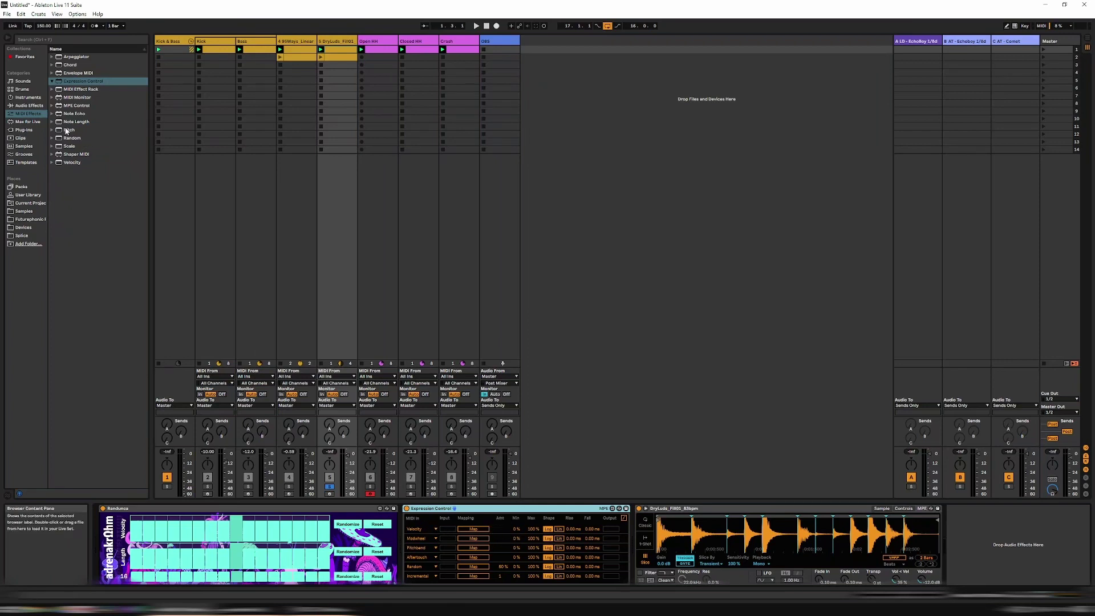
# - Insert the Pitch MIDI effect between Expression Control and Simpler
pyautogui.click(761, 509)
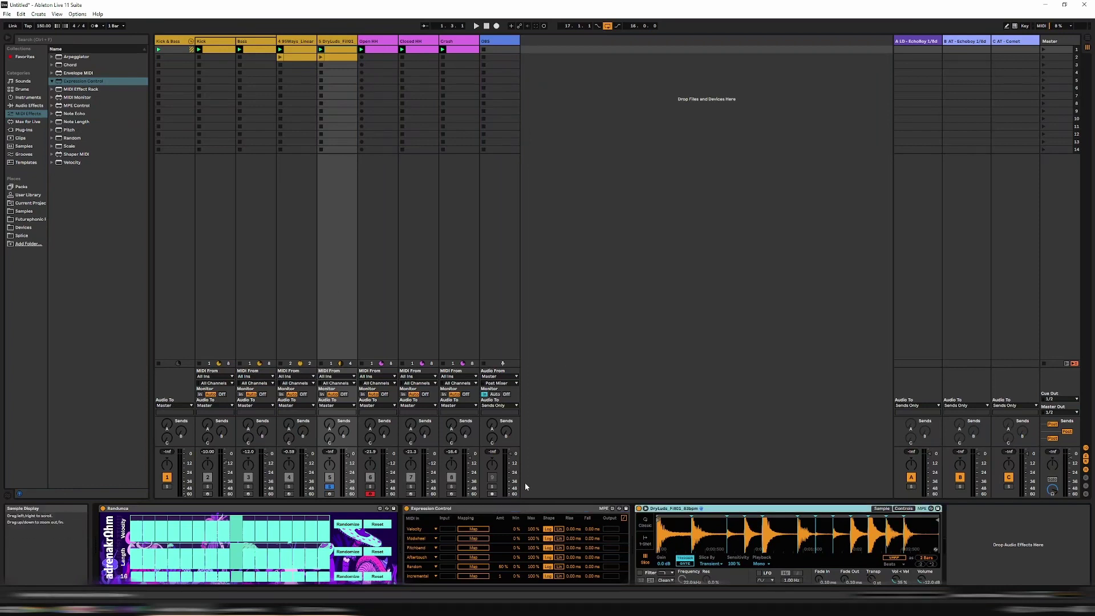
pyautogui.click(69, 130)
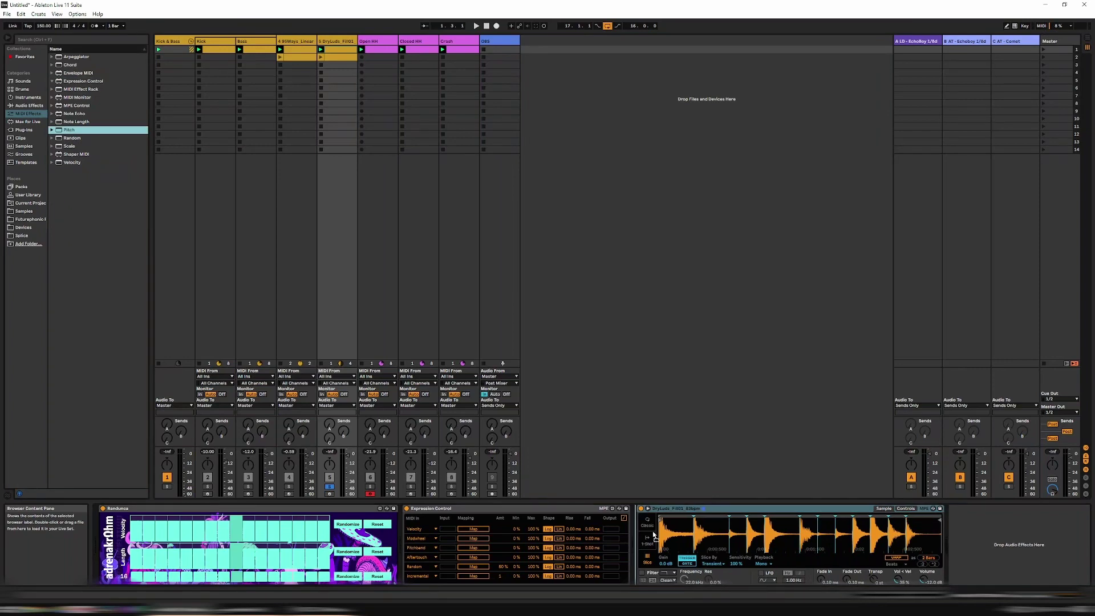
pyautogui.moveTo(654, 535); pyautogui.dragTo(656, 535)
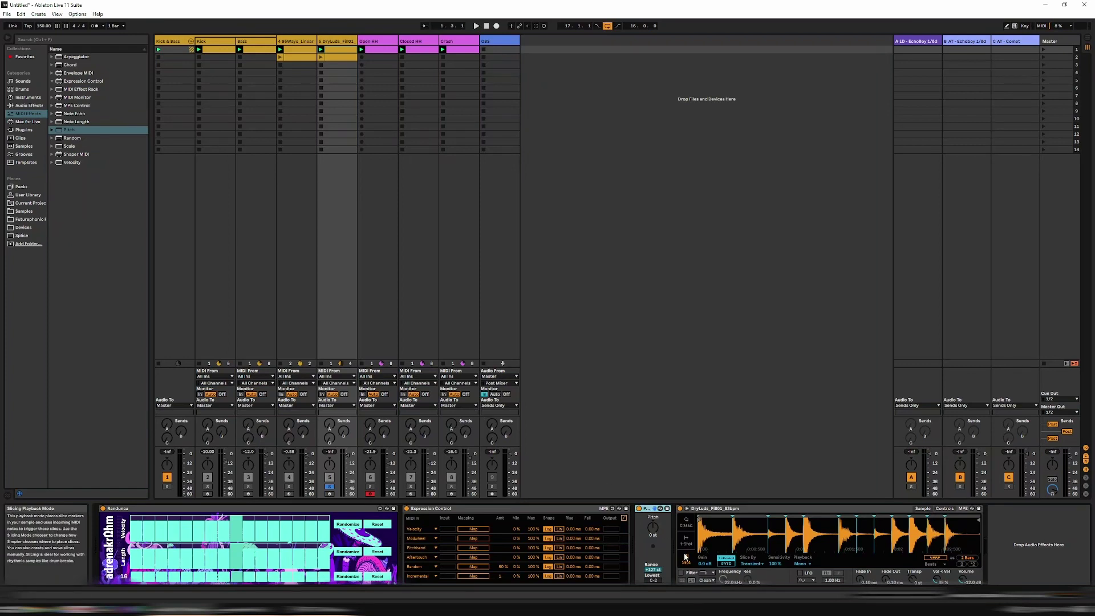
# - Try lowering the Pitch effect's transposition to -17 st during playback, return it to 0 st and stop
pyautogui.moveTo(652, 530); pyautogui.dragTo(653, 550)
pyautogui.press('space')
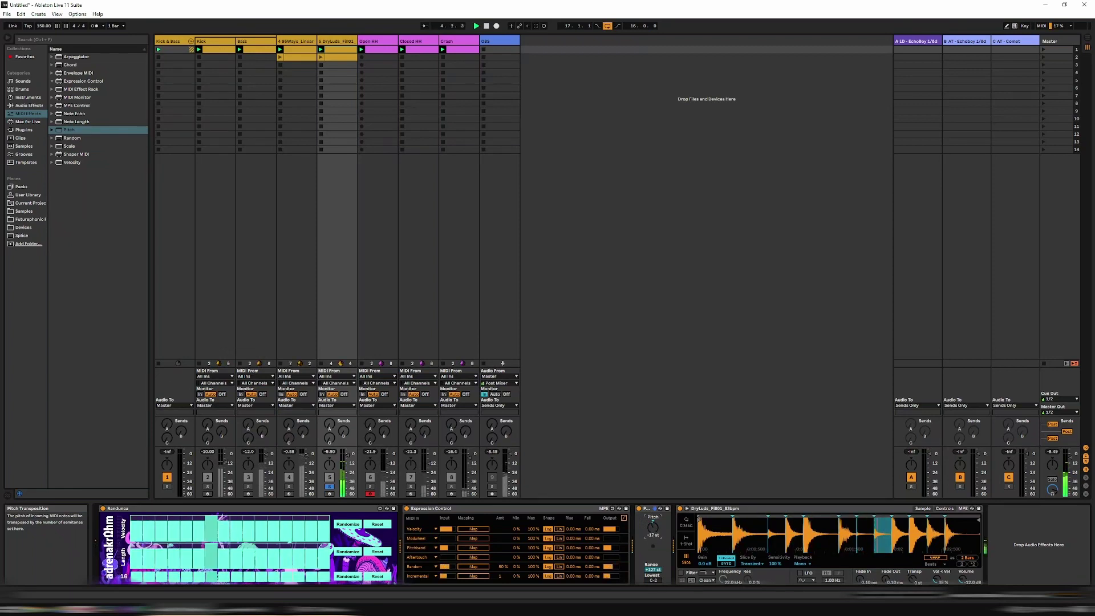
pyautogui.moveTo(653, 550); pyautogui.dragTo(652, 512)
pyautogui.press('space')
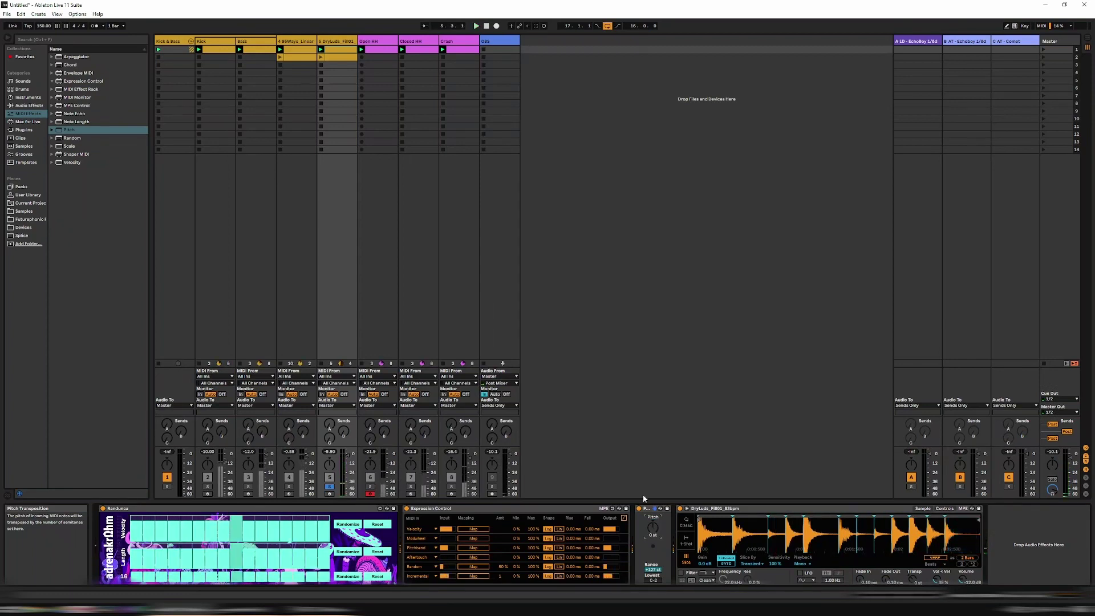
# - Transpose the one-bar C3 note in track 5's clip down two octaves to C1
pyautogui.doubleClick(342, 57)
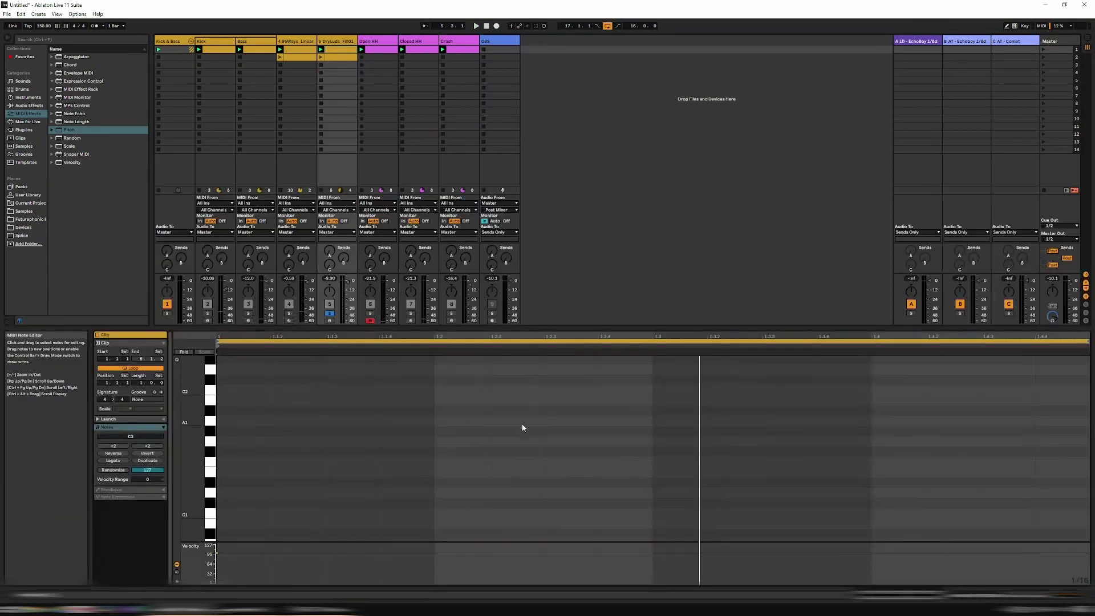
pyautogui.scroll(-10, 507, 436)
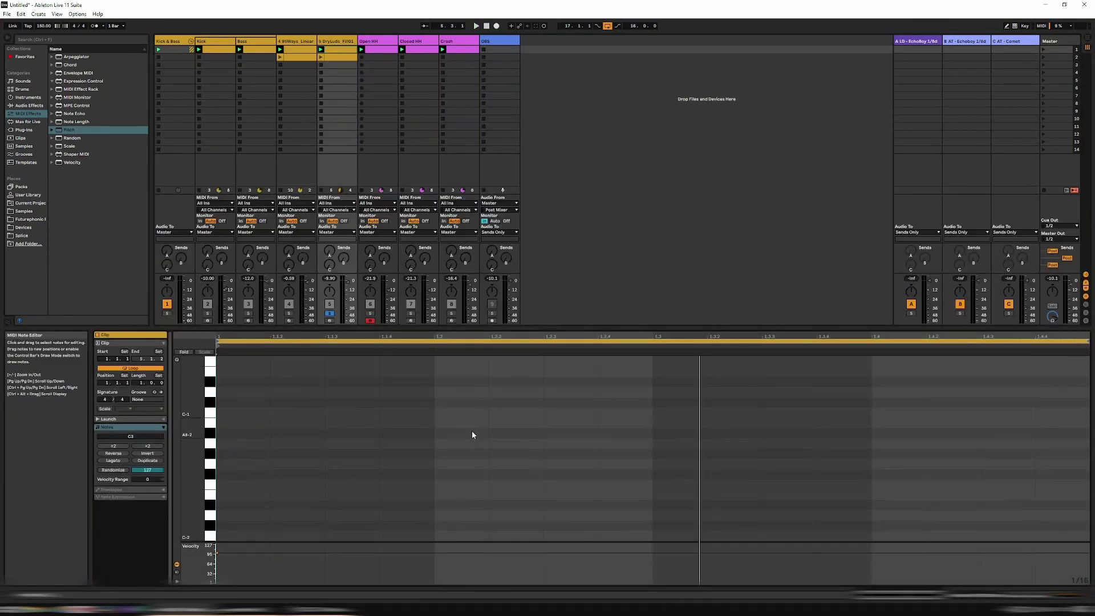
pyautogui.scroll(15, 472, 438)
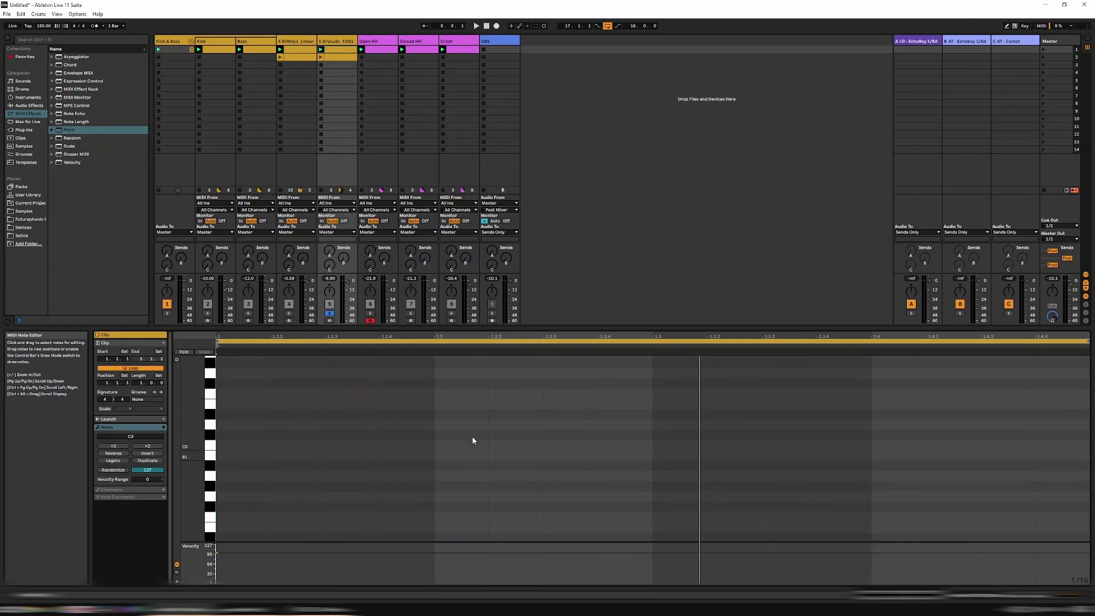
pyautogui.click(323, 384)
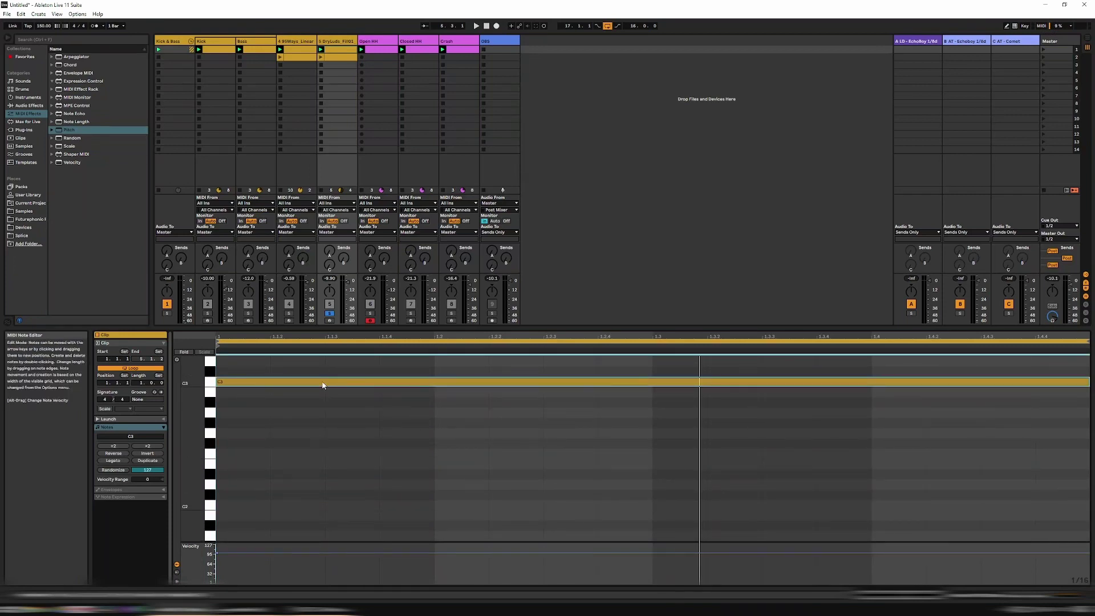
pyautogui.hotkey('shift', 'Down')
pyautogui.hotkey('shift', 'Down')
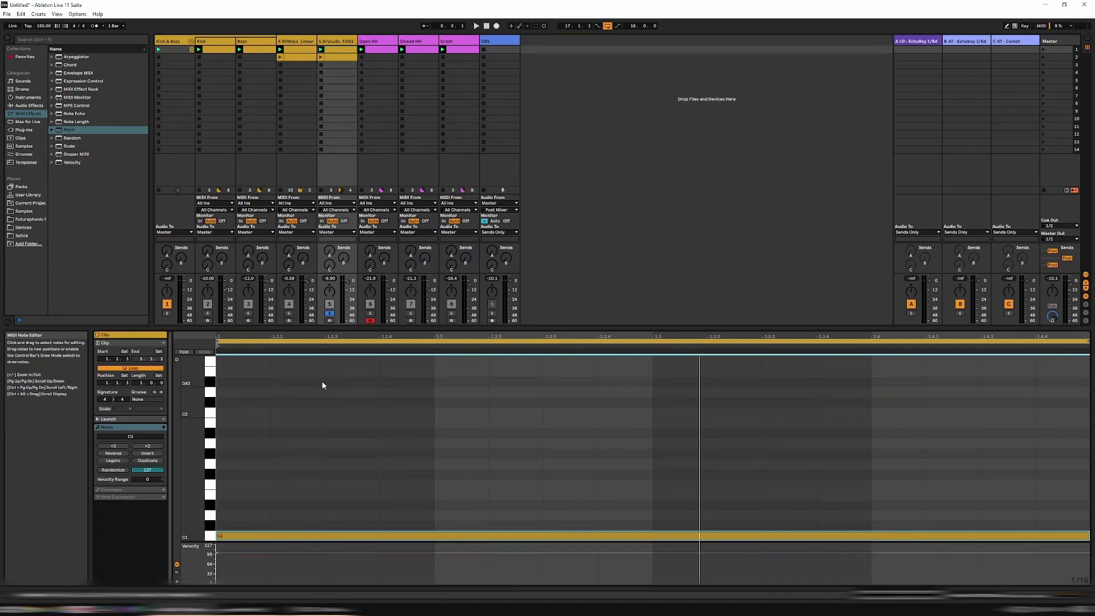
# - Play track 5 and map Expression Control's Velocity source to the Pitch effect's transposition
pyautogui.click(337, 41)
pyautogui.press('space')
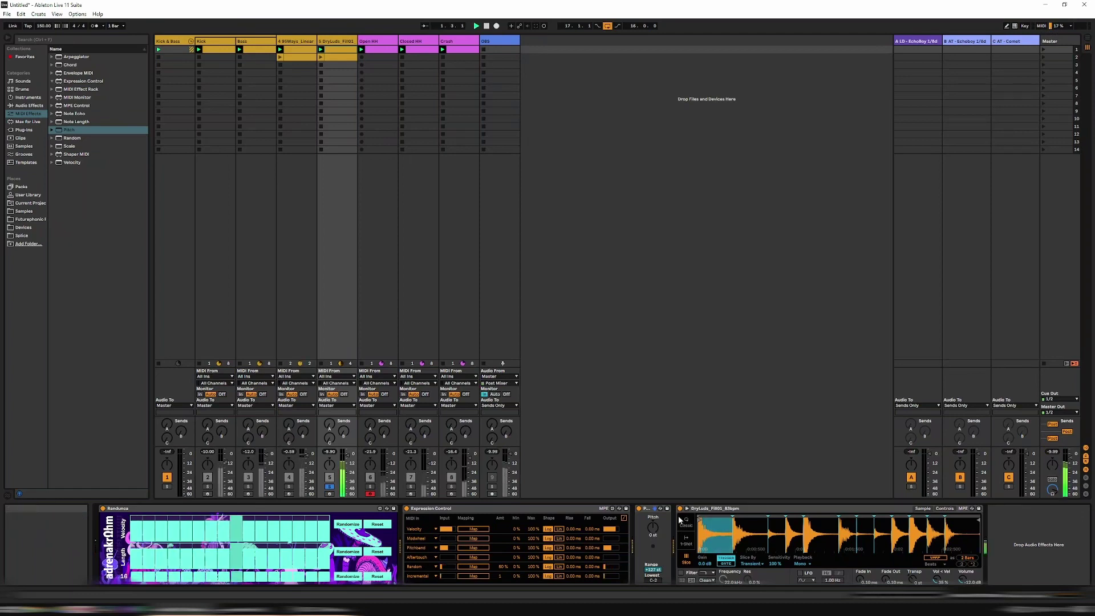
pyautogui.moveTo(655, 535)
pyautogui.mouseDown()
pyautogui.moveTo(656, 546)
pyautogui.moveTo(655, 519)
pyautogui.moveTo(656, 536)
pyautogui.mouseUp()
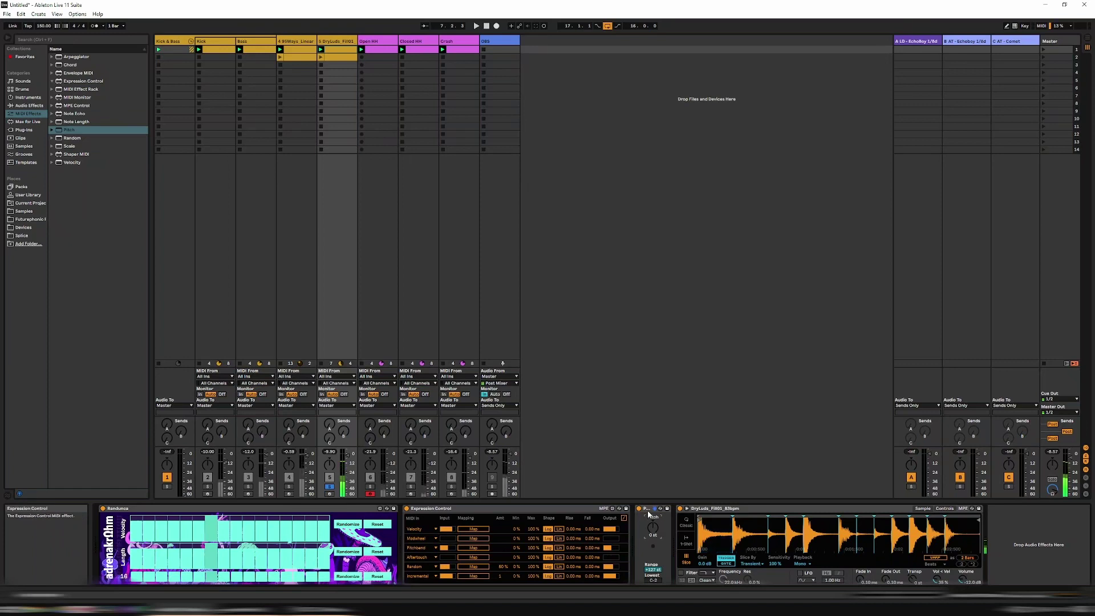
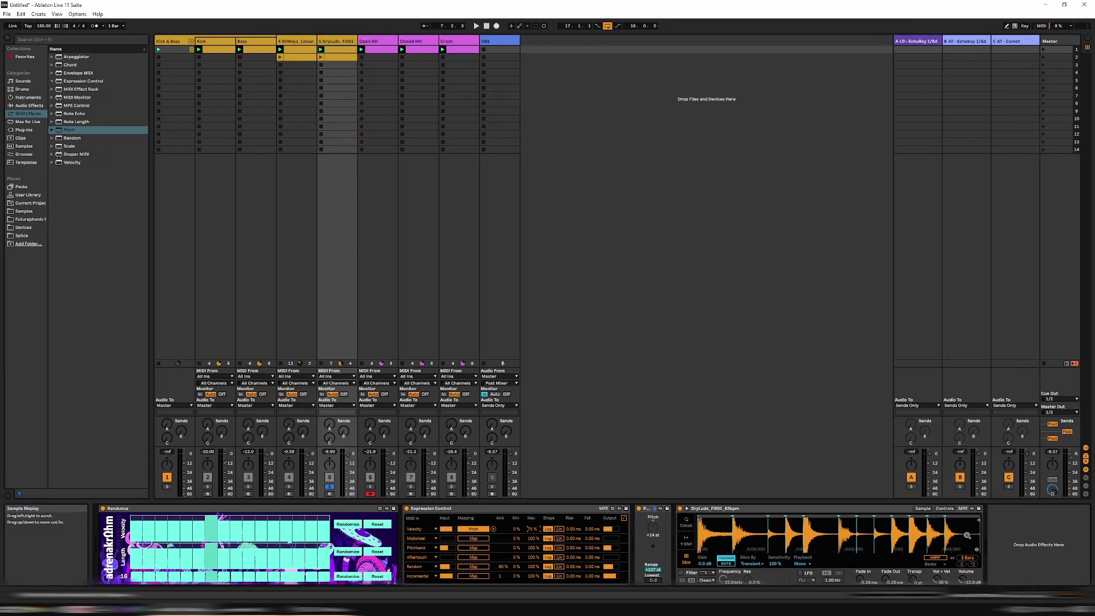
# - Tune the maximum of Expression Control's Velocity mapping during playback and set it to 70 %
pyautogui.press('space')
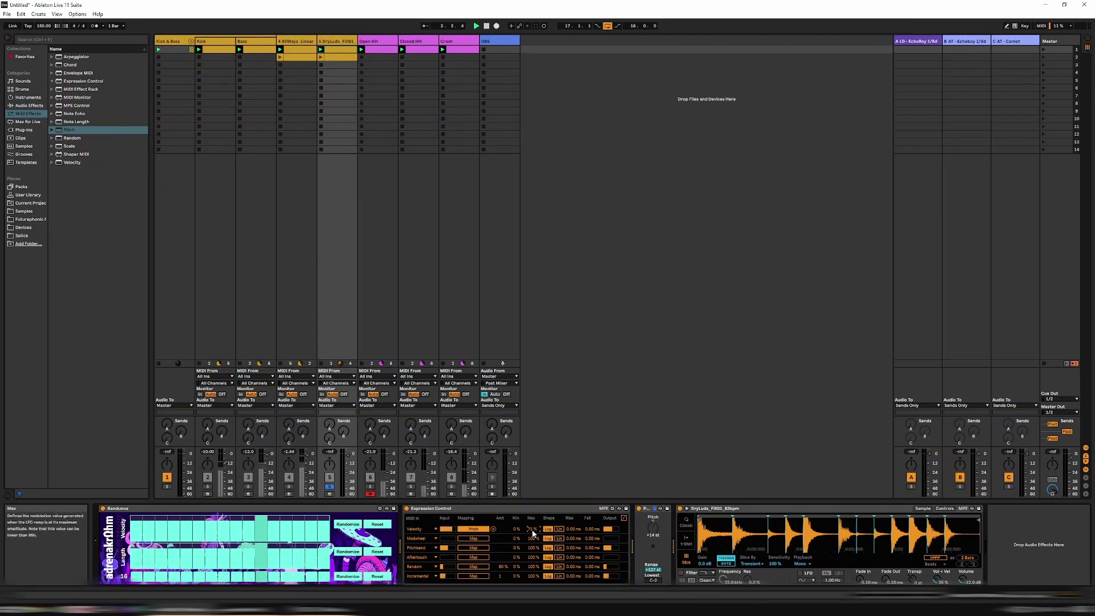
pyautogui.moveTo(532, 528); pyautogui.dragTo(532, 521)
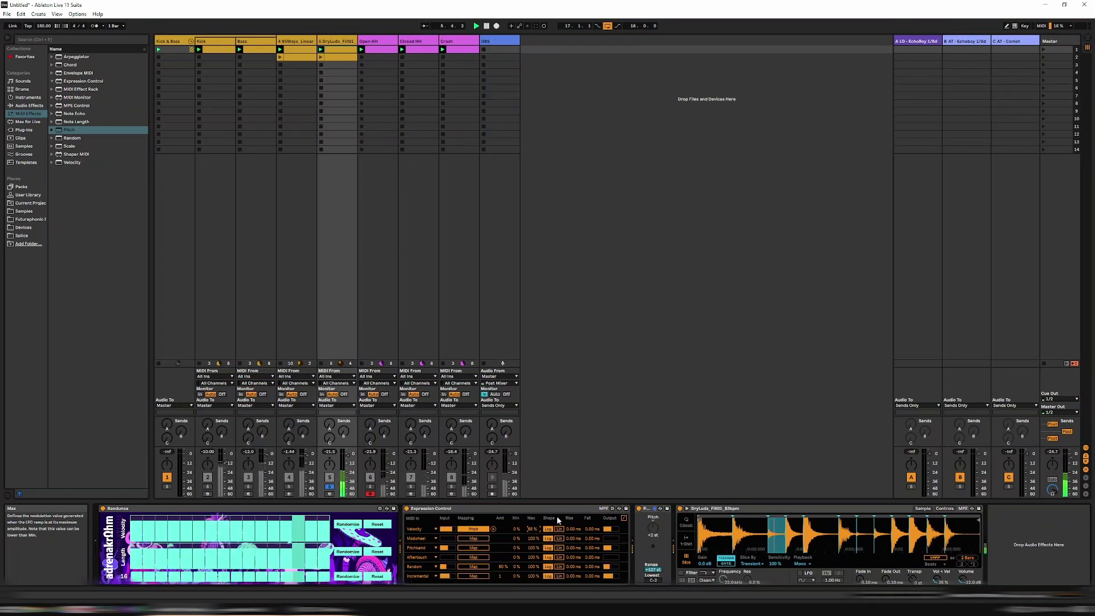
pyautogui.write('70')
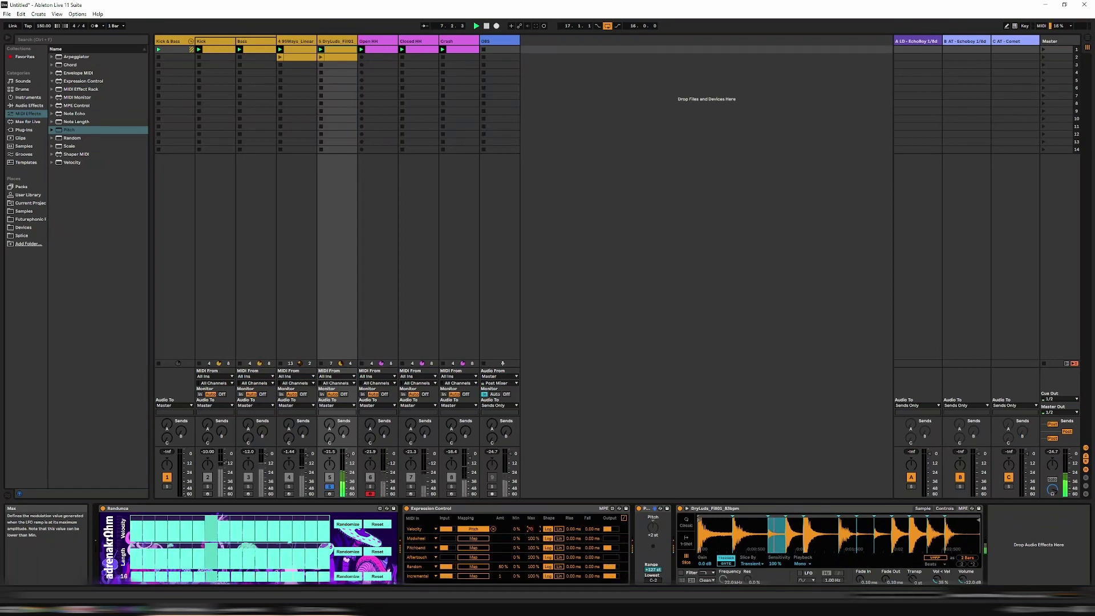
pyautogui.press('Return')
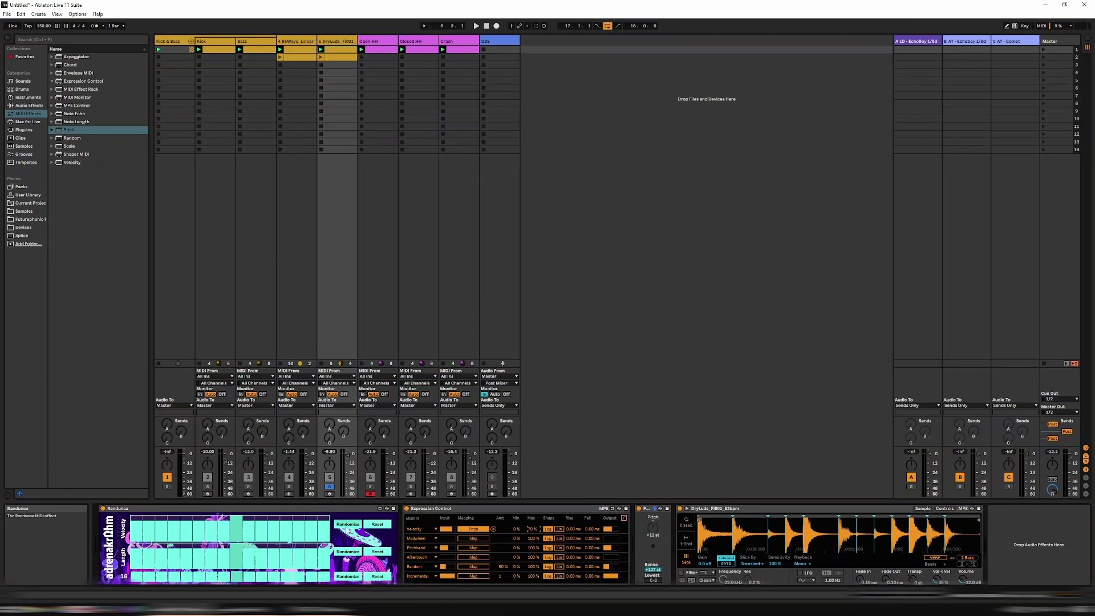
# - Randomize the step sequencer's velocity lane and audition the resulting slice pattern
pyautogui.click(348, 525)
pyautogui.press('space')
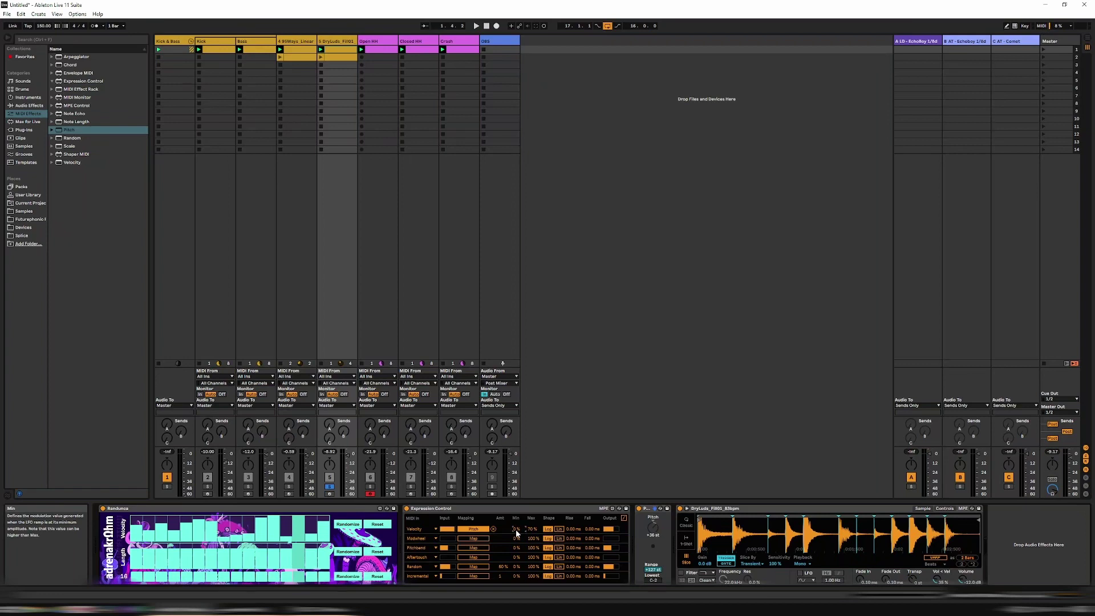
# - While playing, lower the Velocity mapping's maximum and set its minimum to 42 % to narrow the pitch range
pyautogui.press('space')
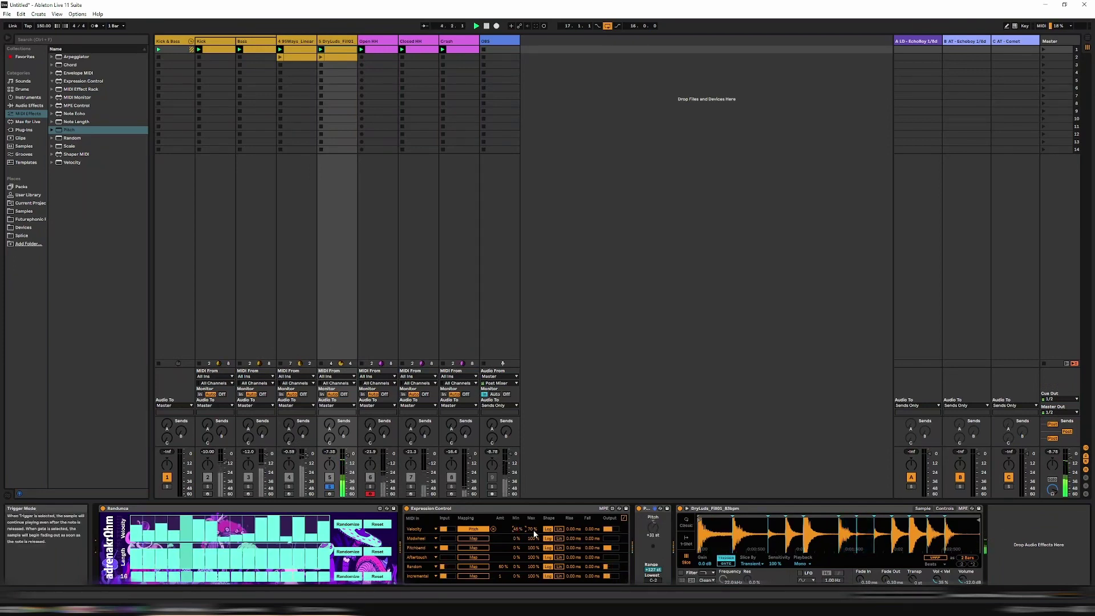
pyautogui.moveTo(533, 529); pyautogui.dragTo(532, 537)
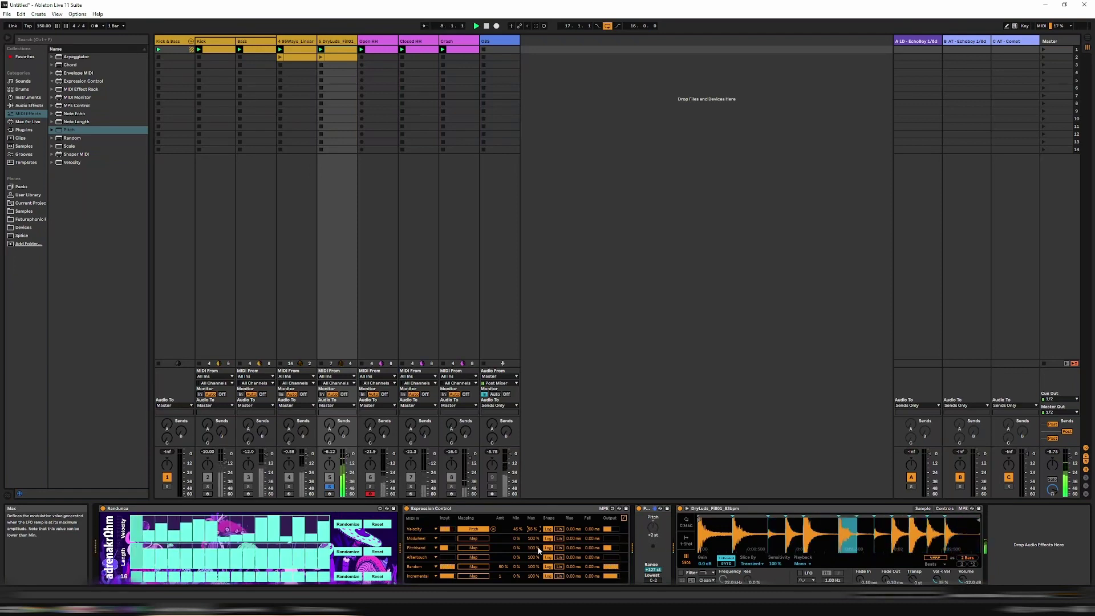
pyautogui.moveTo(518, 529); pyautogui.dragTo(518, 531)
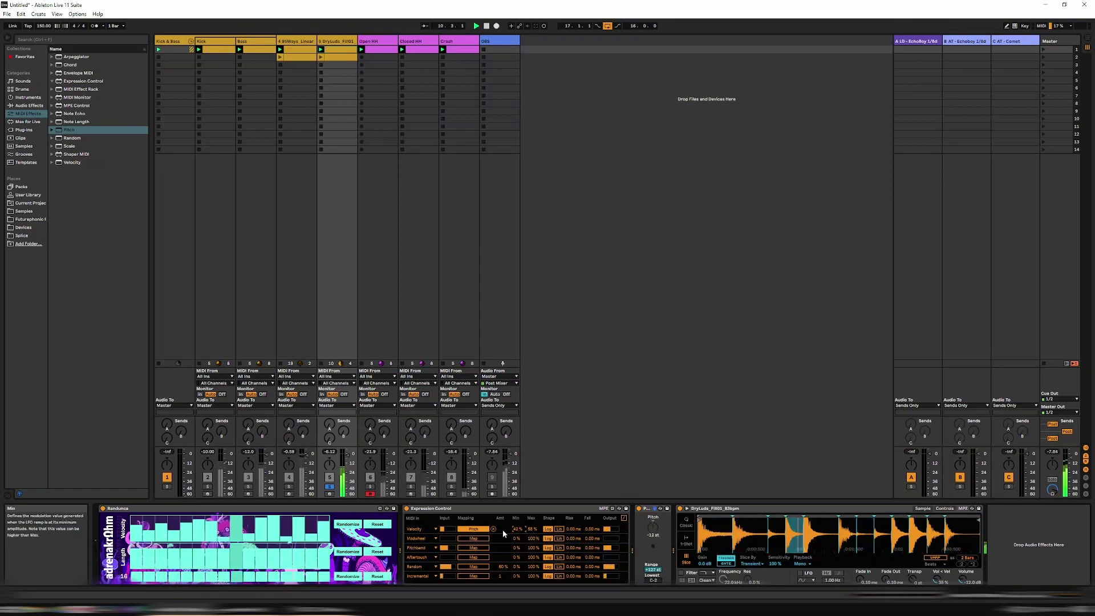
# - Randomize the sequencer's velocity lane twice more to generate new slice variations during playback
pyautogui.click(349, 524)
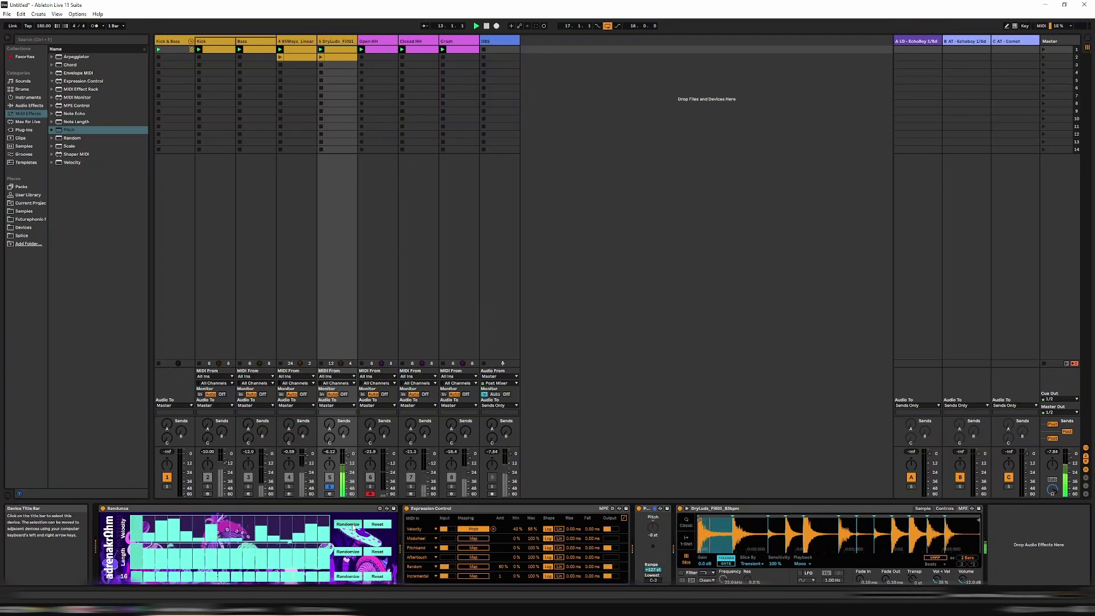
pyautogui.click(349, 524)
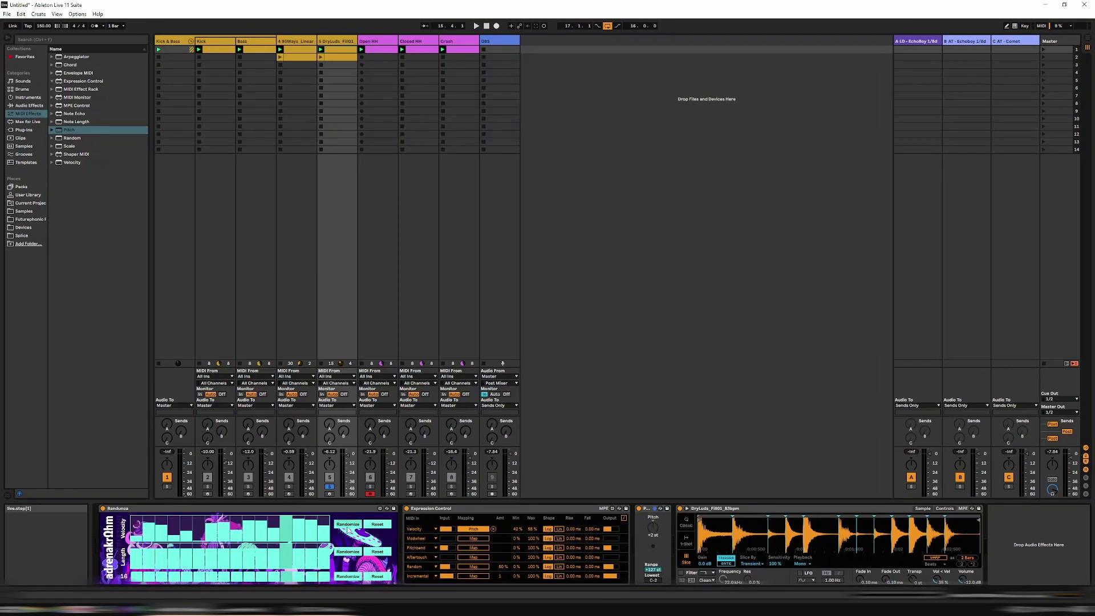
# - Start playback and randomize the step sequencer's velocity lane repeatedly to generate new slice patterns from the break
pyautogui.press('space')
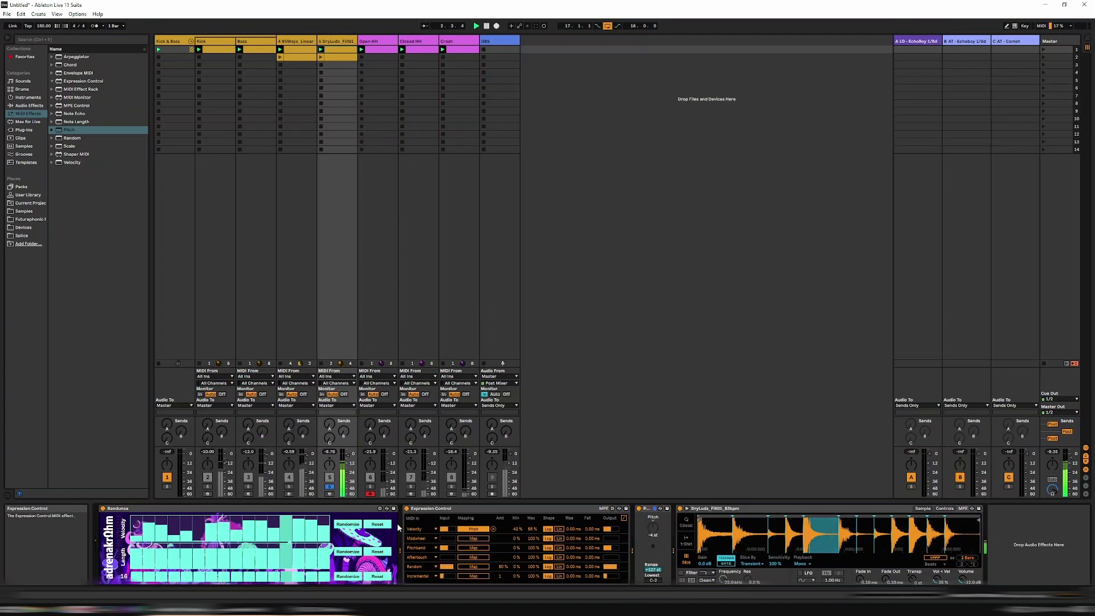
pyautogui.click(352, 527)
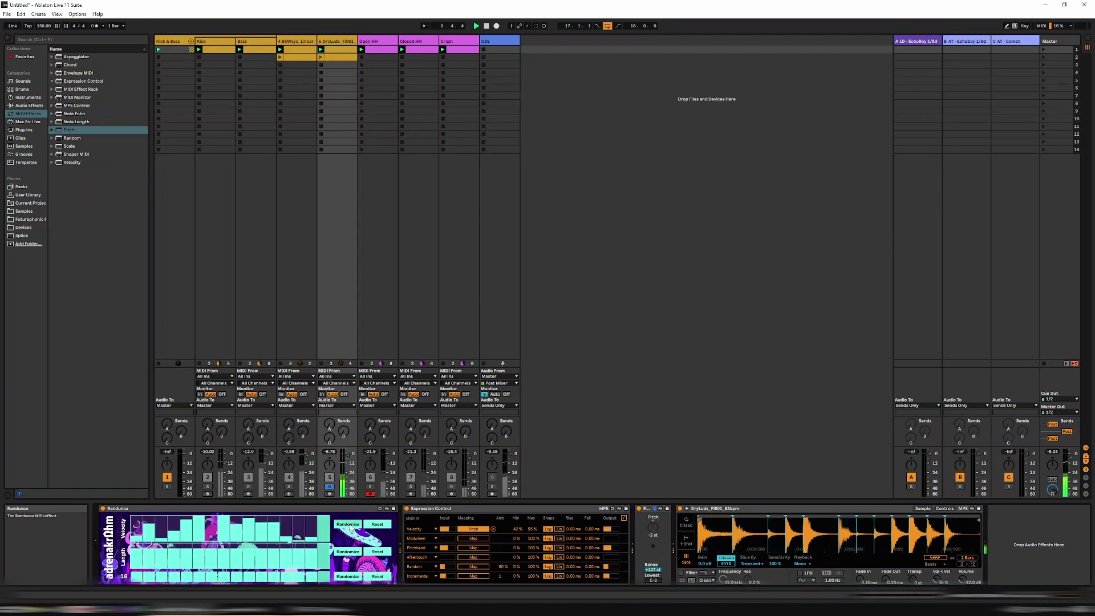
pyautogui.click(351, 528)
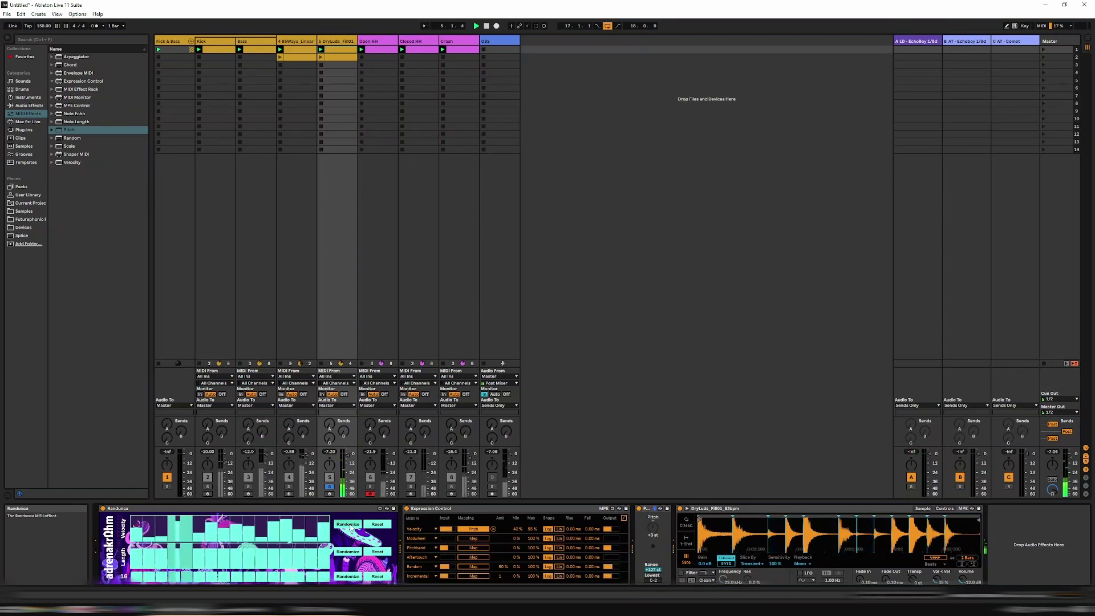
pyautogui.click(351, 527)
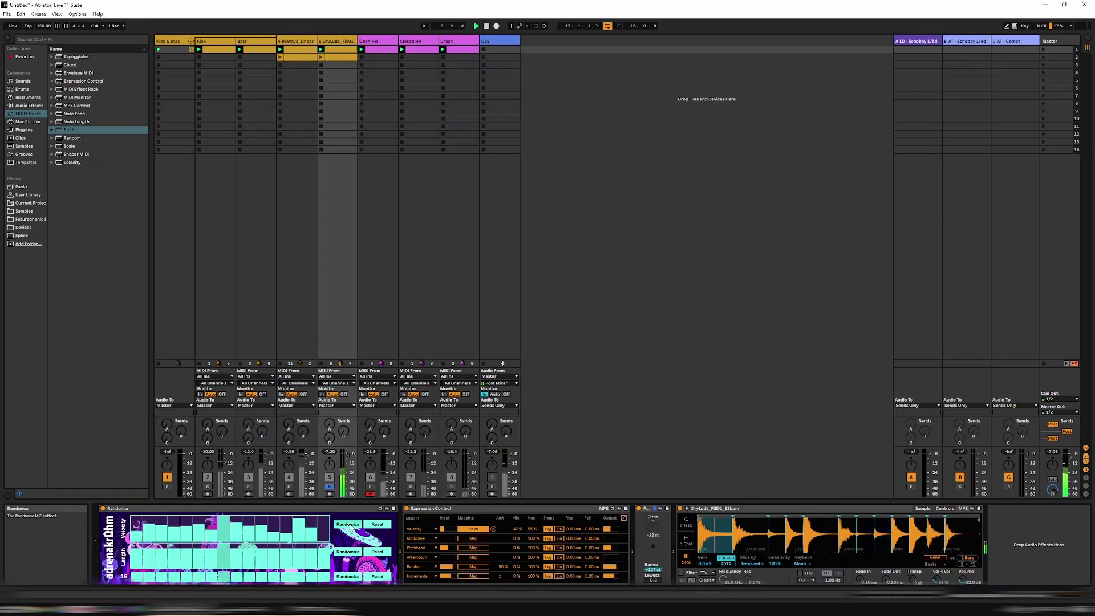
pyautogui.click(351, 528)
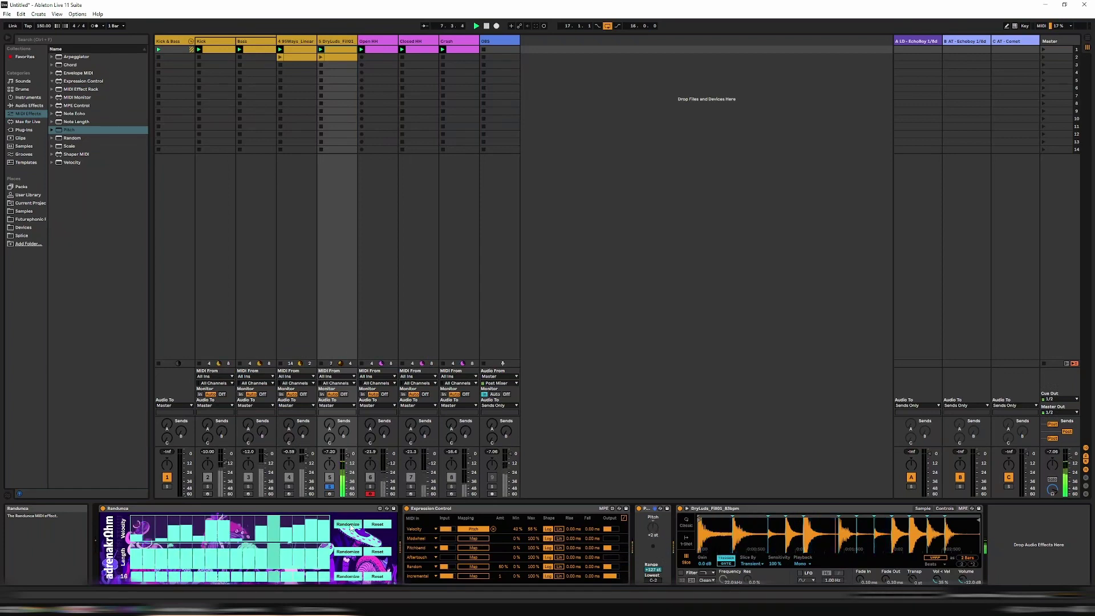
pyautogui.click(351, 527)
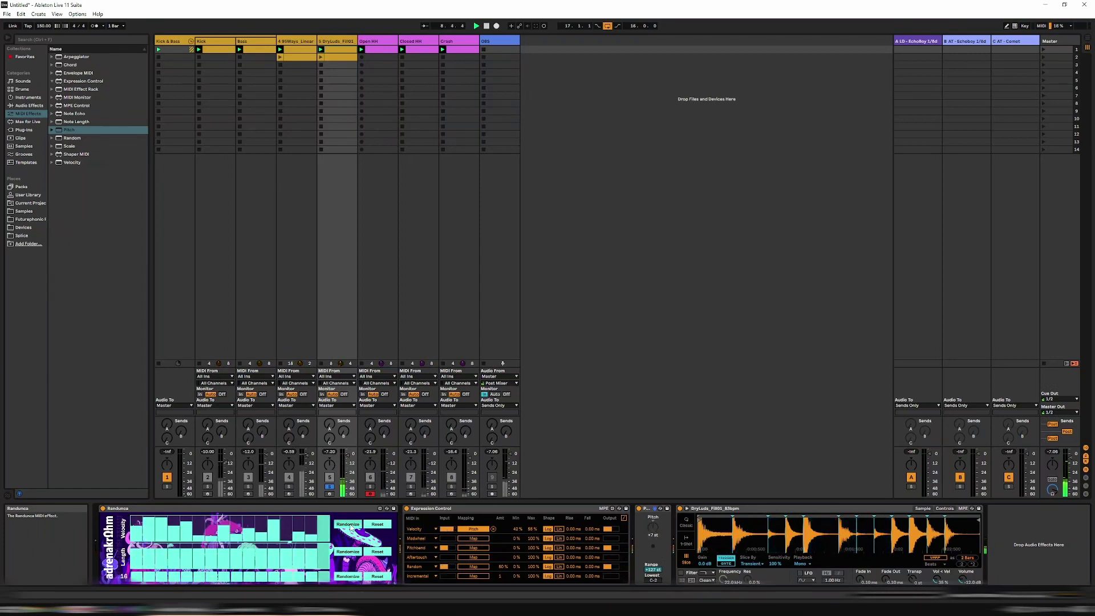
pyautogui.click(351, 527)
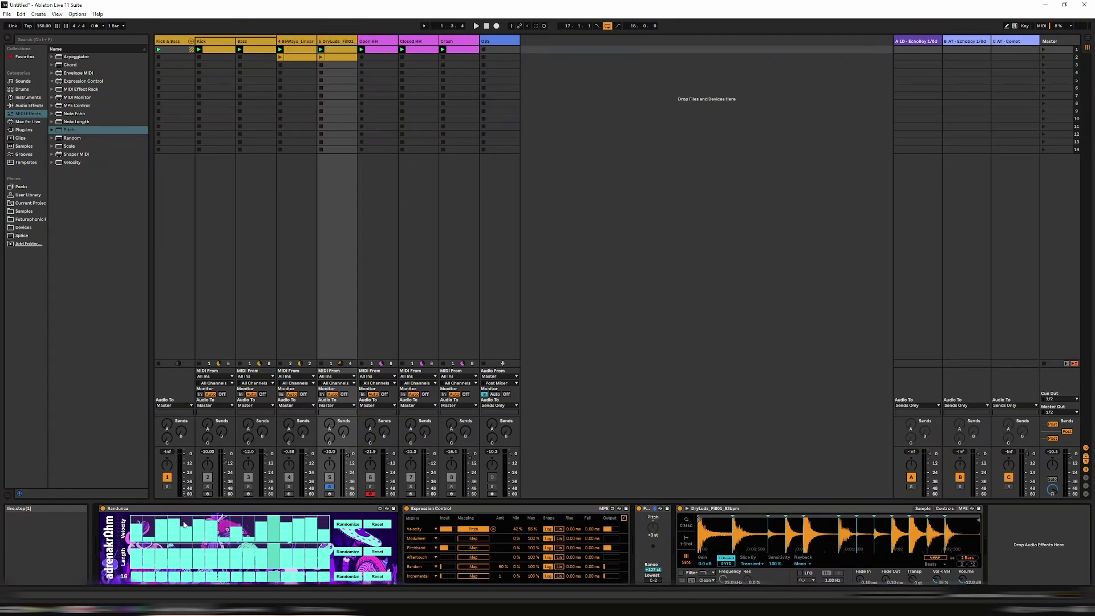
# - Play the randomized break, then turn off its track's solo and mute the 8SWays Linear track to hear the full mix
pyautogui.press('space')
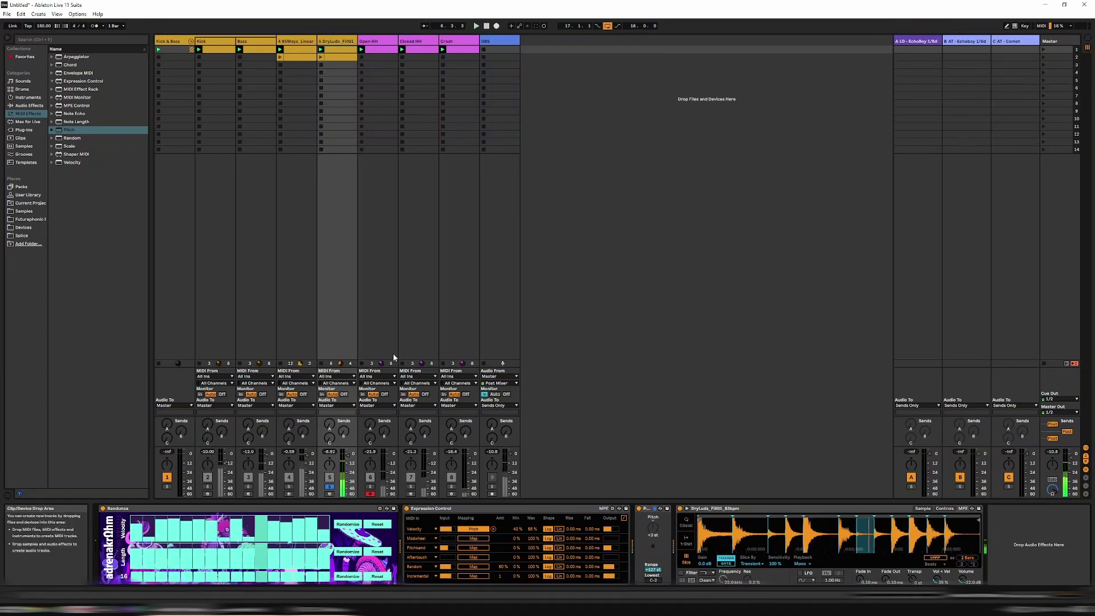
pyautogui.click(330, 487)
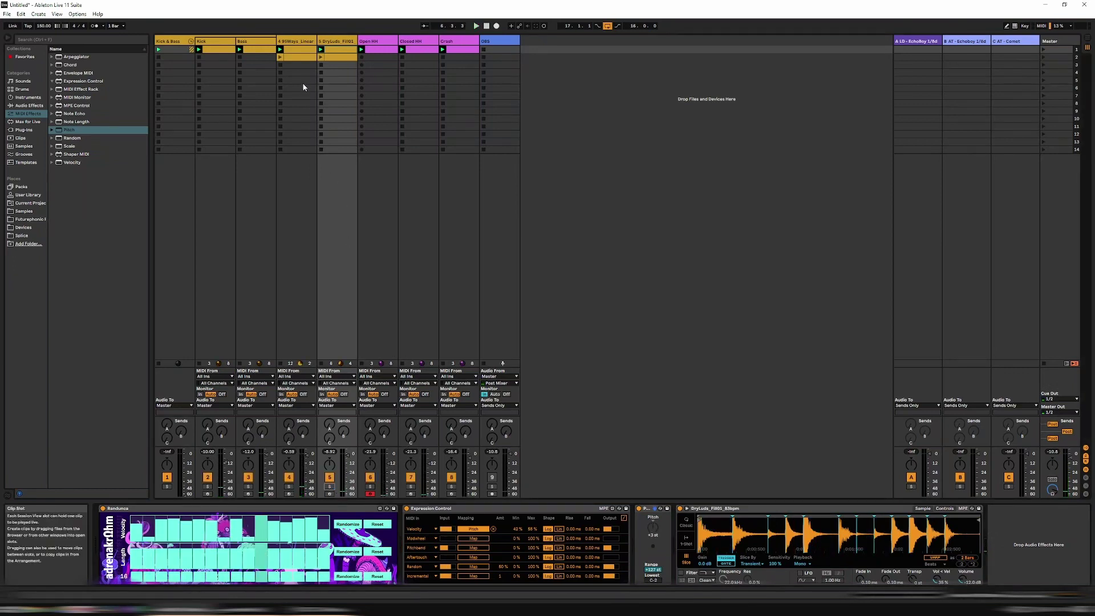
pyautogui.click(289, 476)
# - Open the DryLuds track's clip and set its loop length to 4 bars
pyautogui.doubleClick(343, 53)
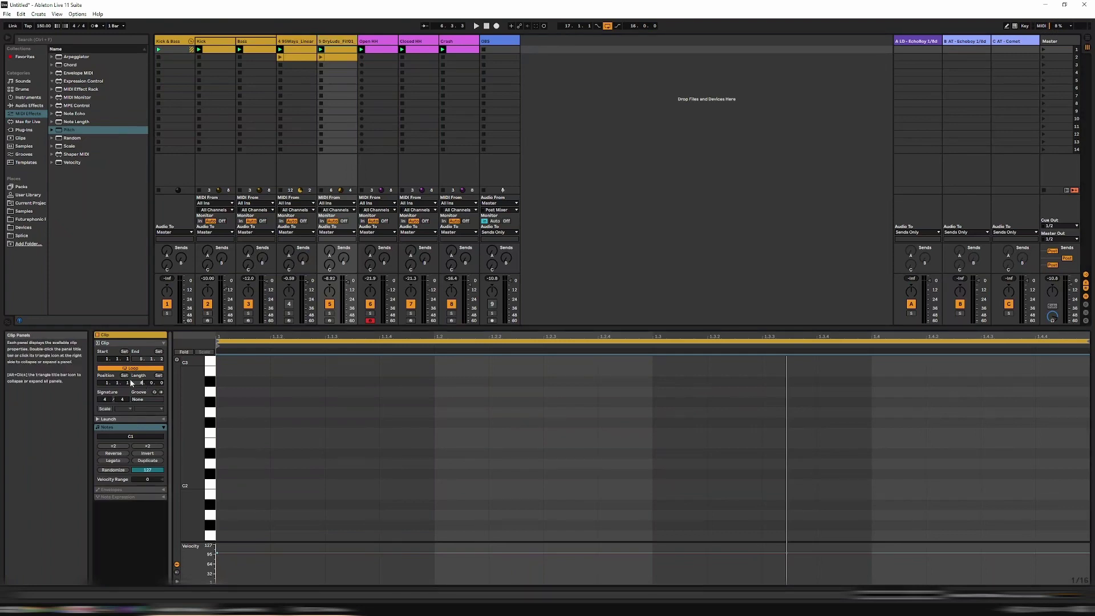
pyautogui.press('-')
pyautogui.press('-')
pyautogui.hotkey('ctrl', 'z')
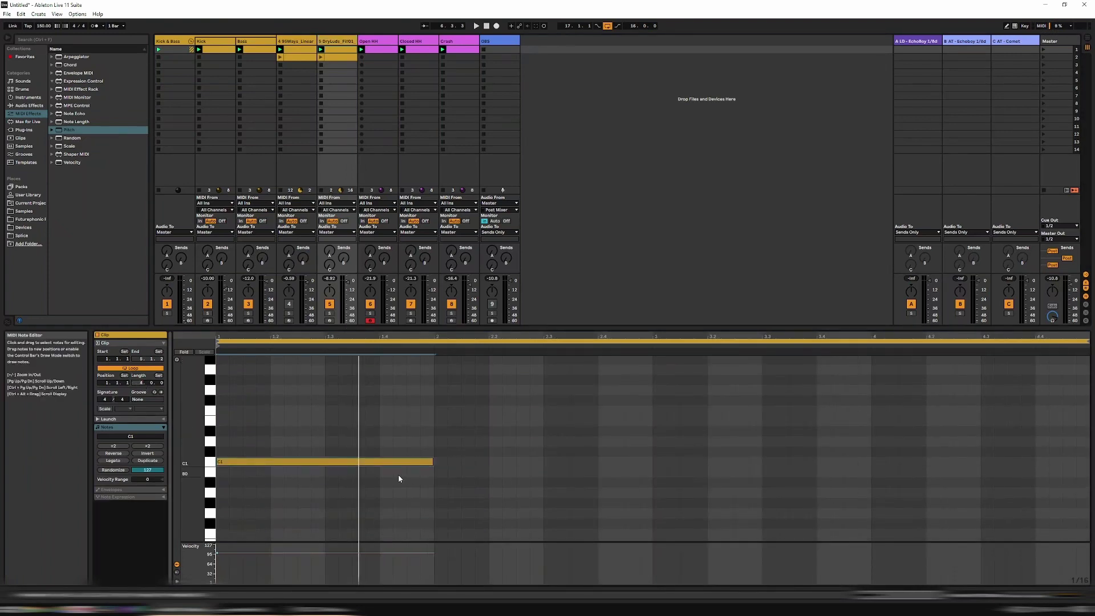
# - Move the C1 note to the end of the 4-bar loop so it fills only the last two beats, and play the result
pyautogui.click(375, 466)
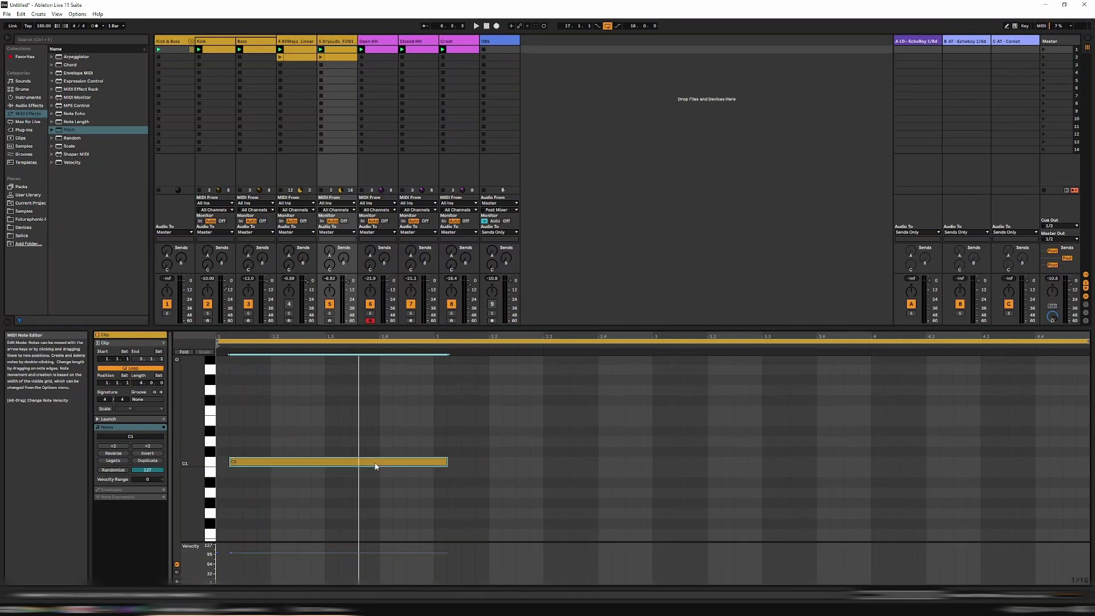
pyautogui.press('Right')
pyautogui.press('Right')
pyautogui.press('Right')
pyautogui.press('Right')
pyautogui.press('Right')
pyautogui.press('Right')
pyautogui.press('Right')
pyautogui.press('Right')
pyautogui.press('Right')
pyautogui.press('Right')
pyautogui.press('Right')
pyautogui.press('Right')
pyautogui.press('Right')
pyautogui.press('Right')
pyautogui.press('Right')
pyautogui.press('Right')
pyautogui.press('Right')
pyautogui.press('Right')
pyautogui.press('Right')
pyautogui.press('Right')
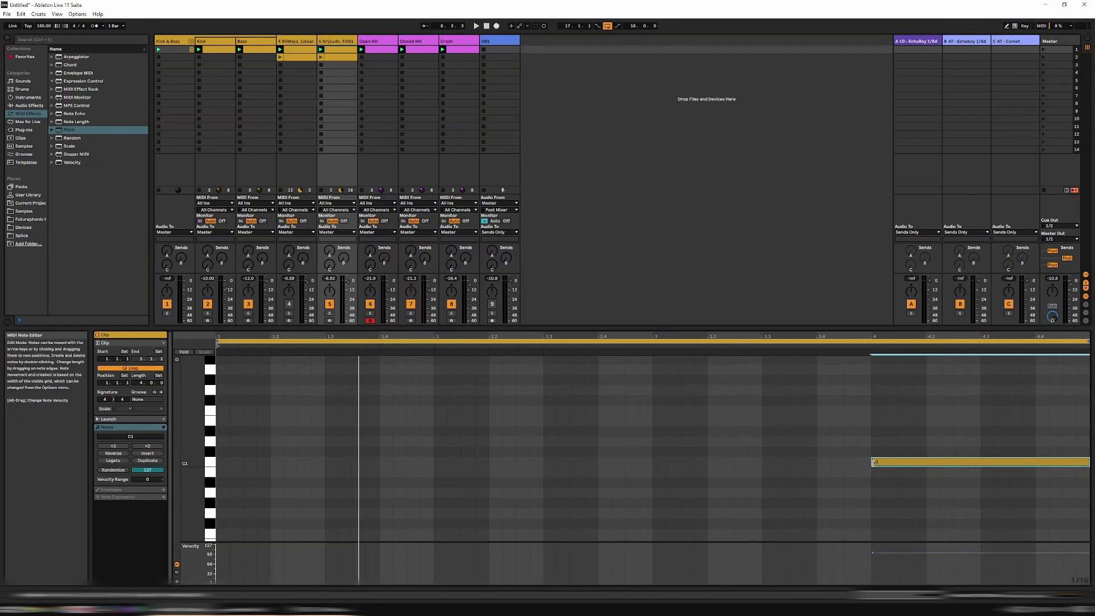
pyautogui.press('Right')
pyautogui.press('Right')
pyautogui.press('Right')
pyautogui.press('Right')
pyautogui.press('Right')
pyautogui.press('Right')
pyautogui.press('Right')
pyautogui.press('Right')
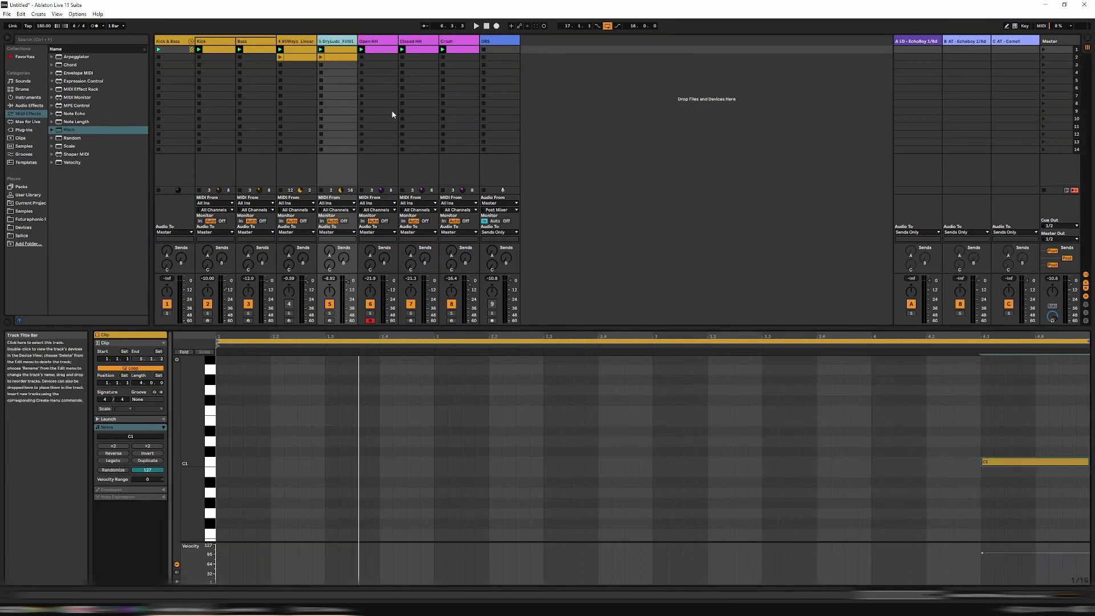
pyautogui.press('space')
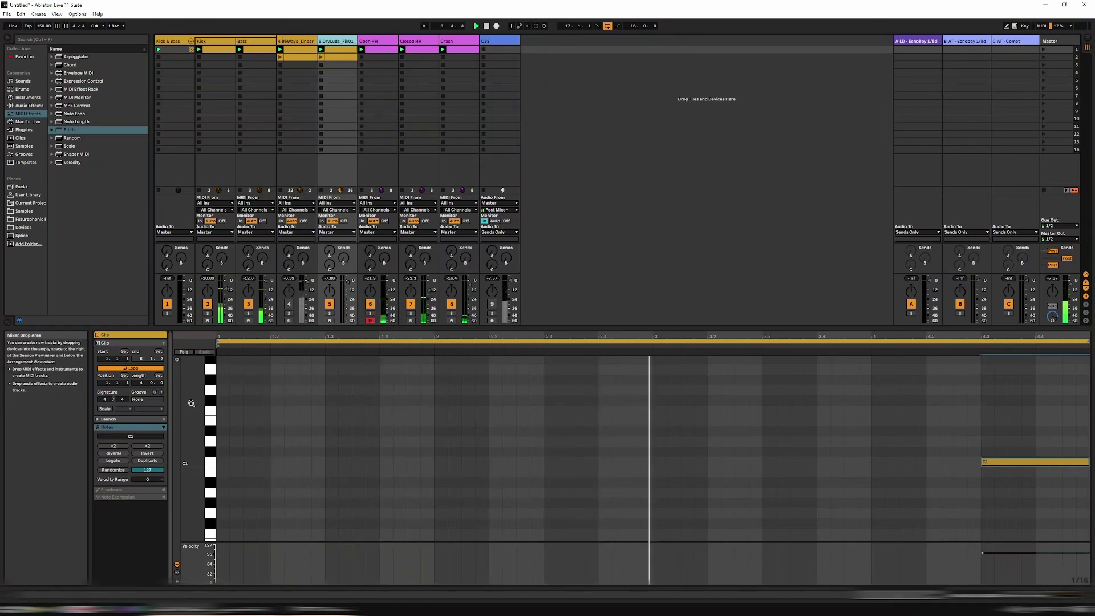
# - Shorten the clip loop to 2 bars, move the C1 note to the last two beats of bar 2, and resume playback
pyautogui.moveTo(141, 384); pyautogui.dragTo(142, 399)
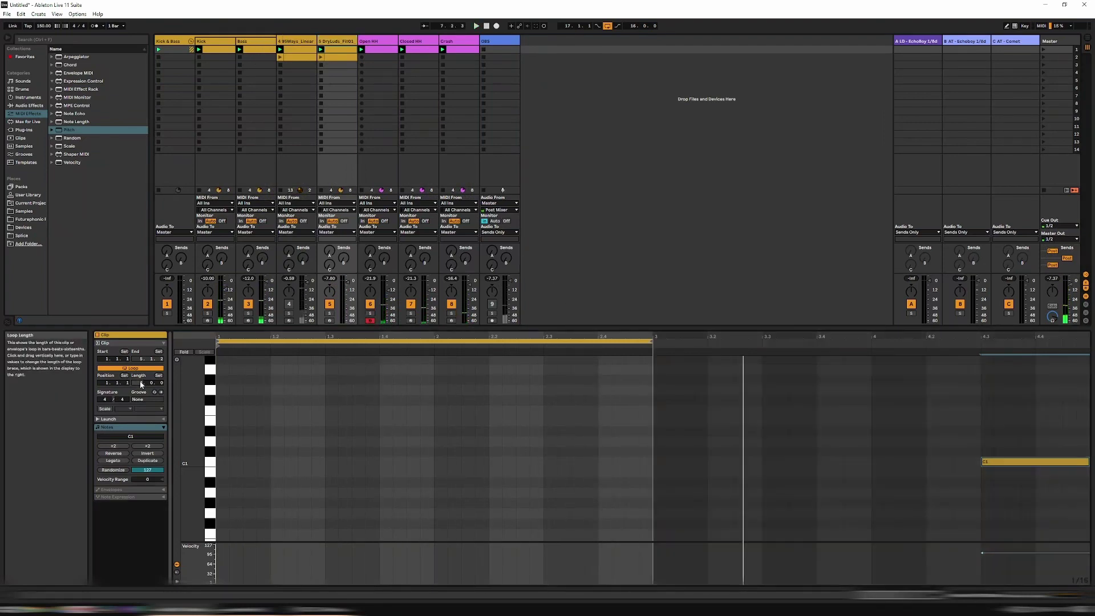
pyautogui.moveTo(1004, 464); pyautogui.dragTo(565, 464)
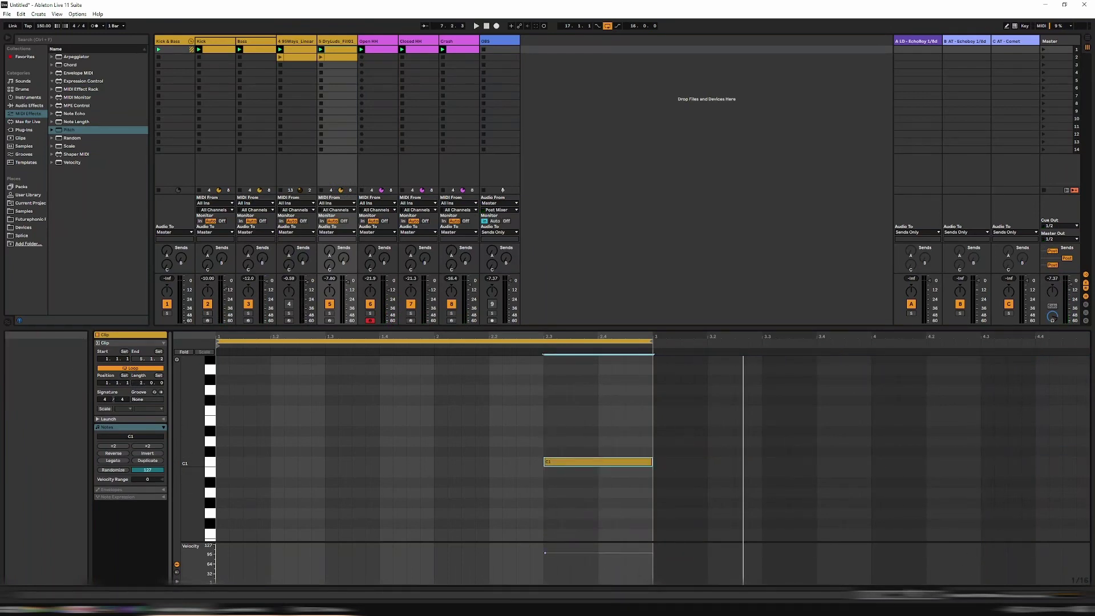
pyautogui.moveTo(399, 341); pyautogui.dragTo(399, 360)
pyautogui.press('space')
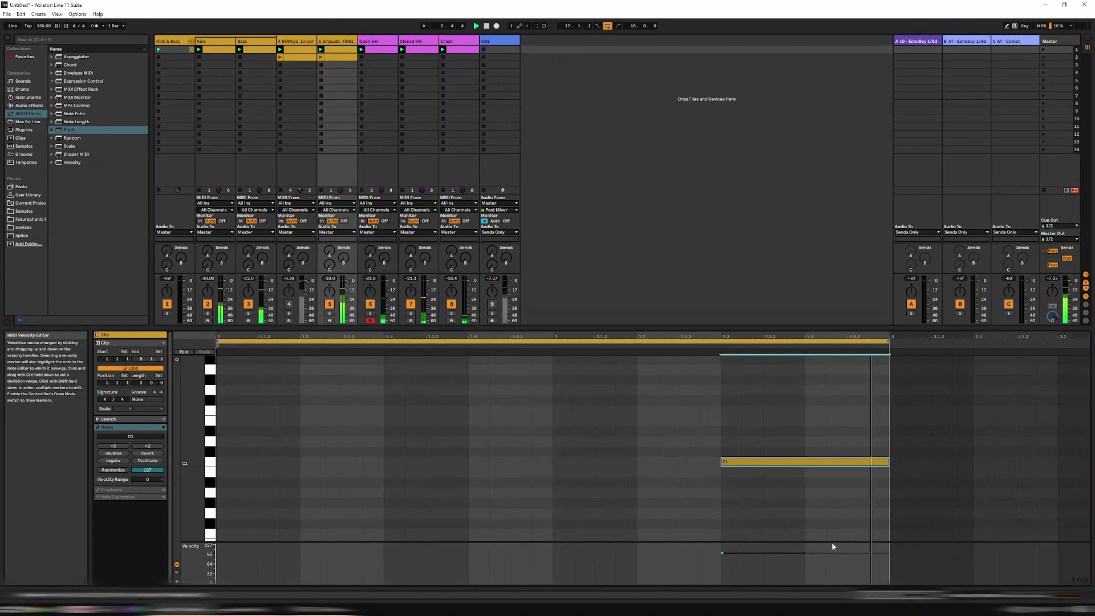
# - Show the break track's devices, randomize the velocity lane twice during playback, and redraw velocities for several steps in the lane's second half
pyautogui.doubleClick(344, 45)
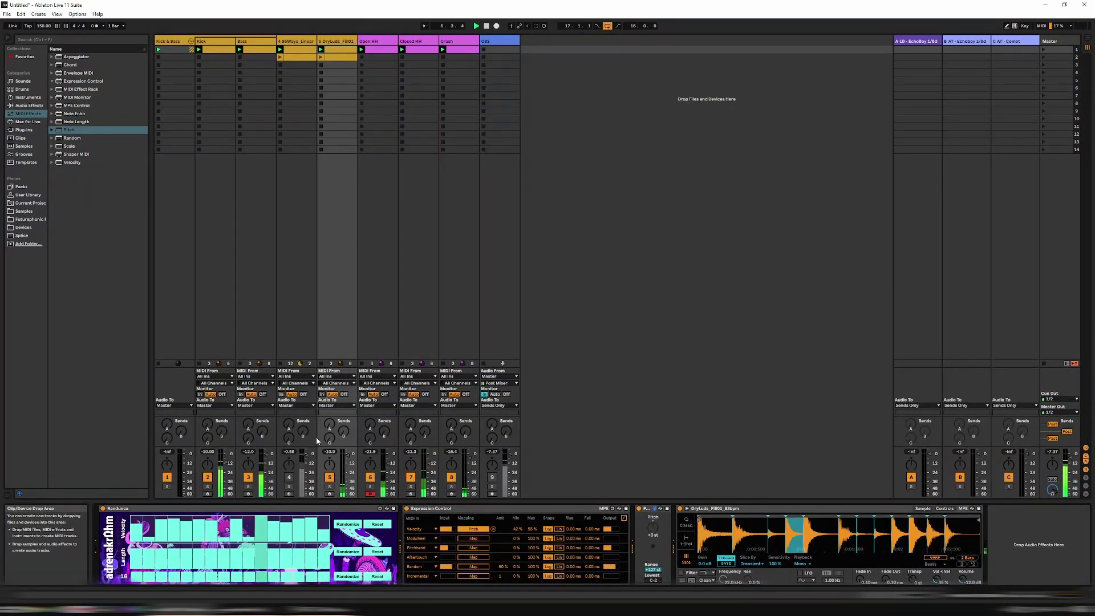
pyautogui.click(349, 525)
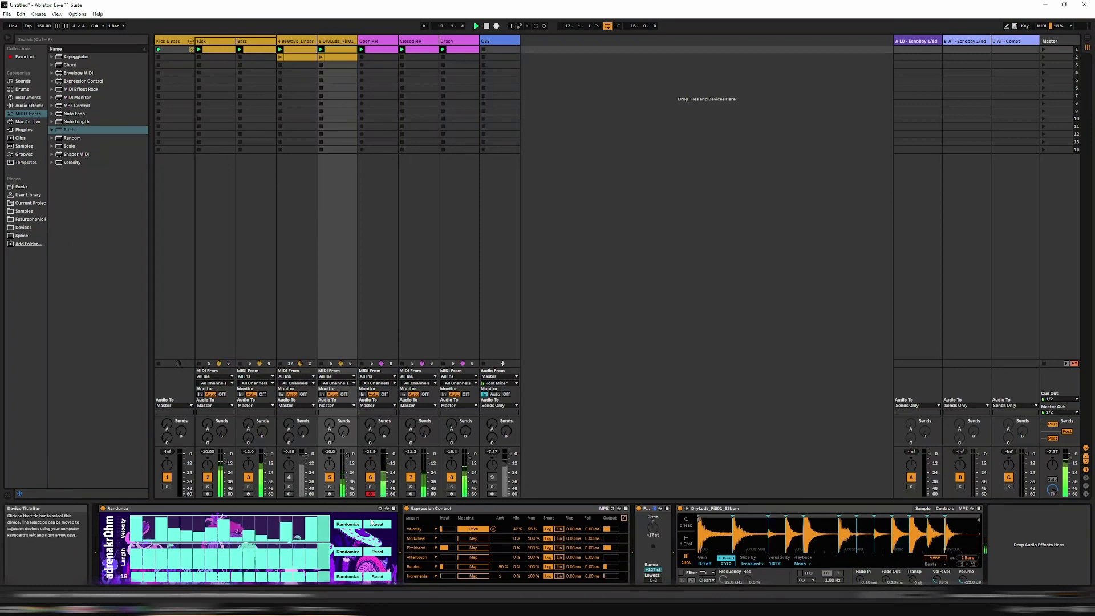
pyautogui.click(349, 525)
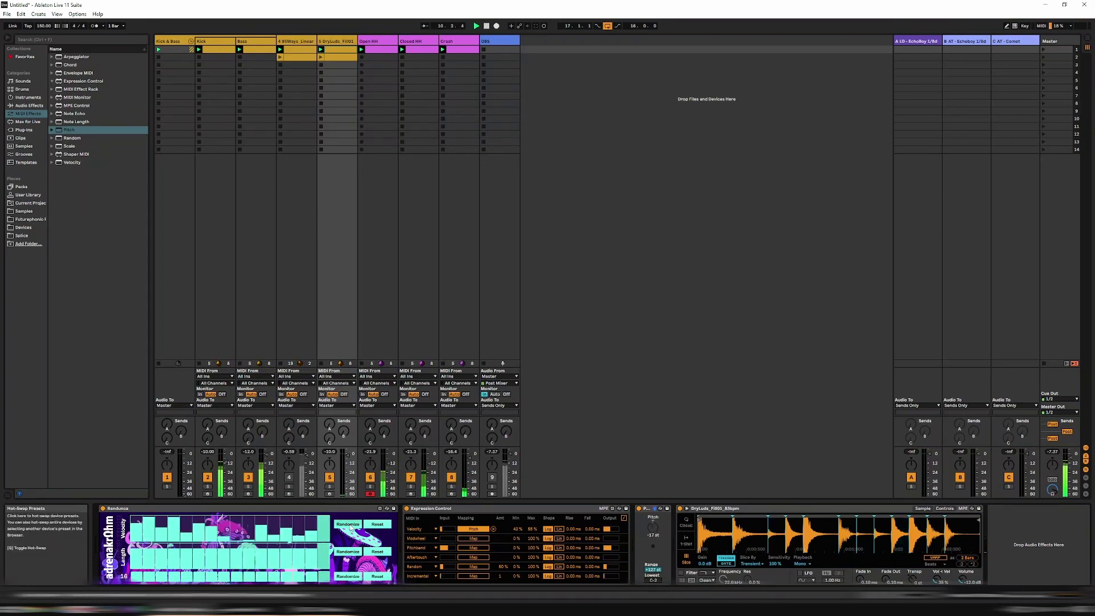
pyautogui.moveTo(268, 519); pyautogui.dragTo(318, 518)
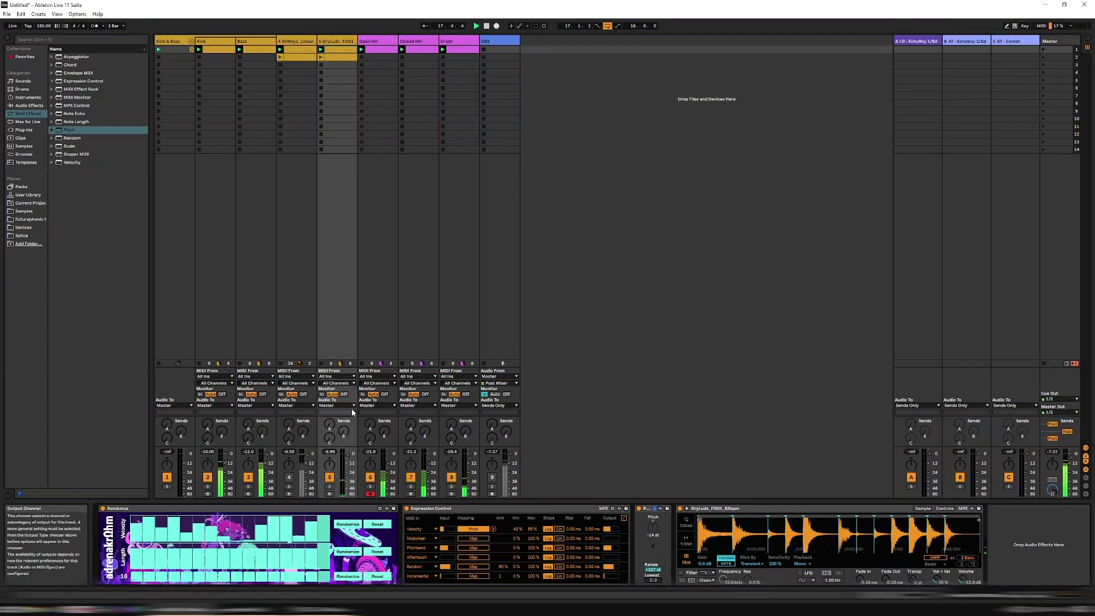
# - Replace Simpler's sample with the SnpCrck 16ths break from the Samples folder and play the track soloed
pyautogui.click(24, 148)
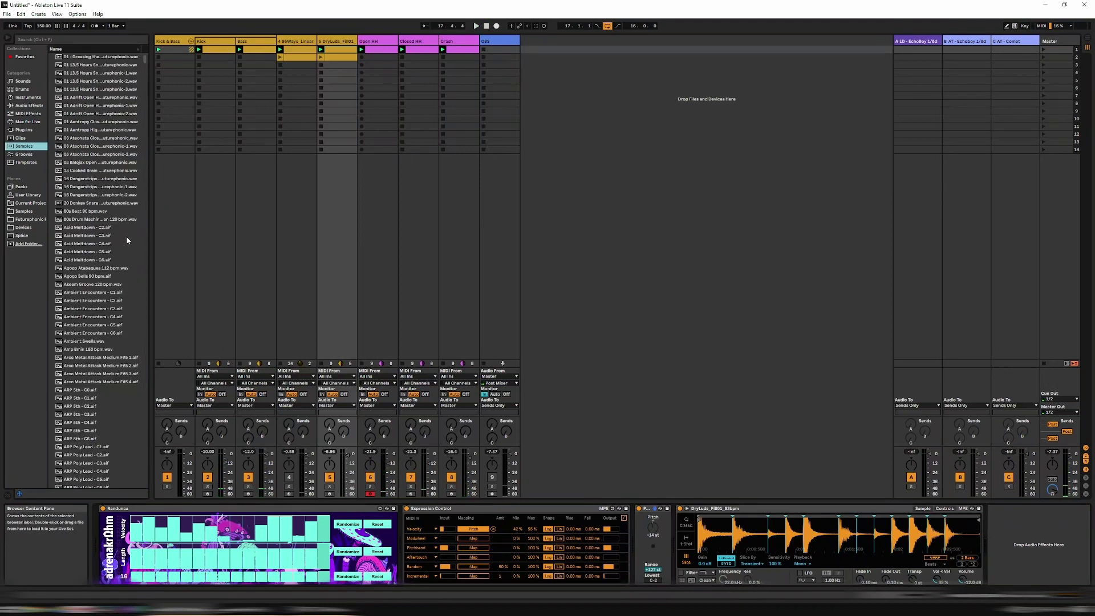
pyautogui.click(24, 213)
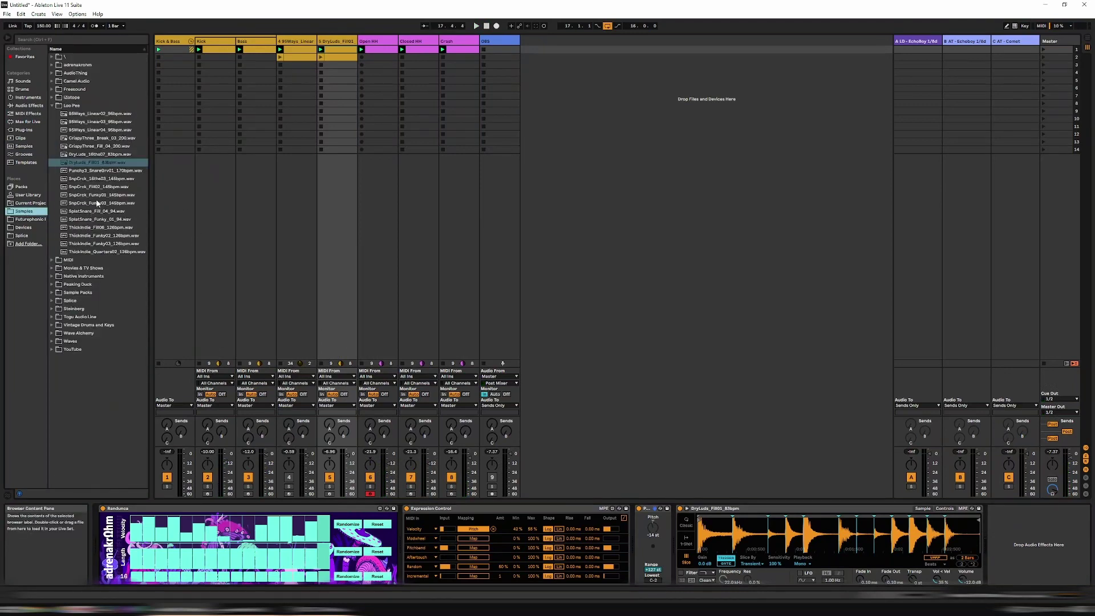
pyautogui.click(80, 172)
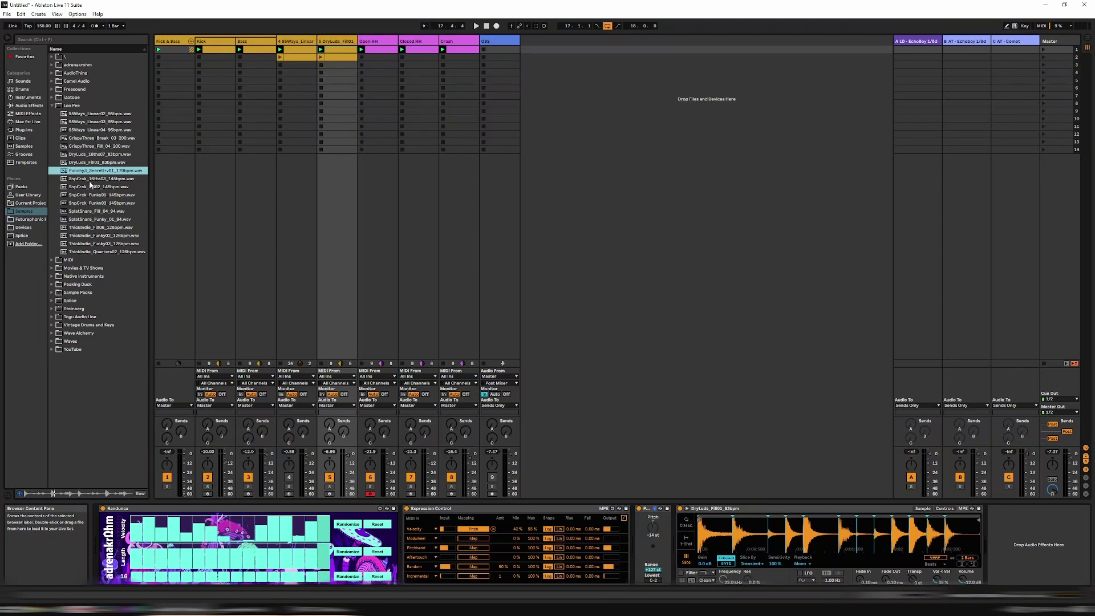
pyautogui.click(90, 180)
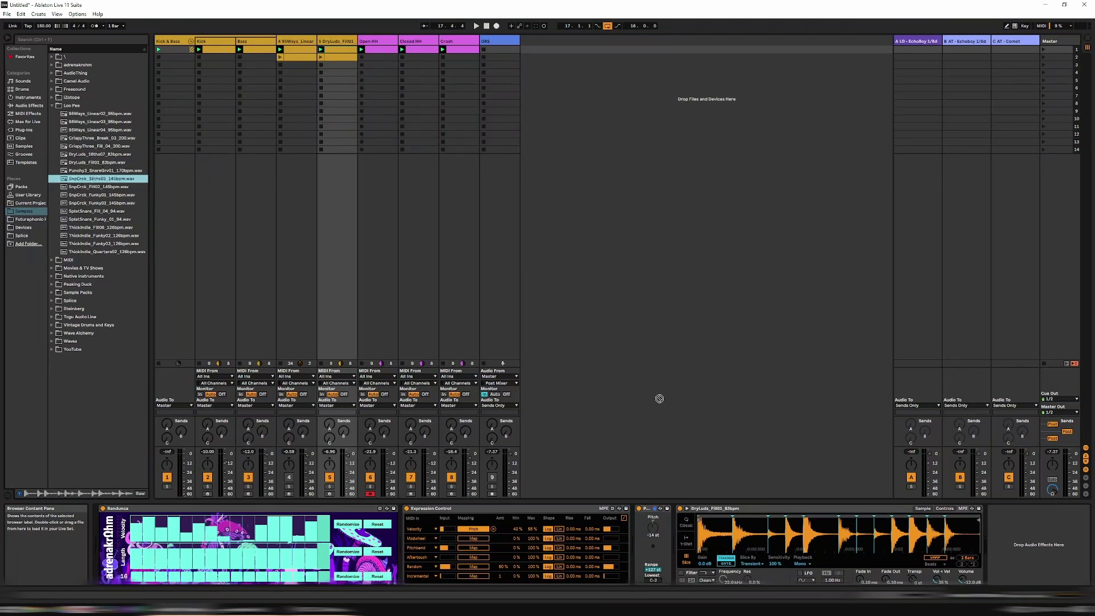
pyautogui.press('Return')
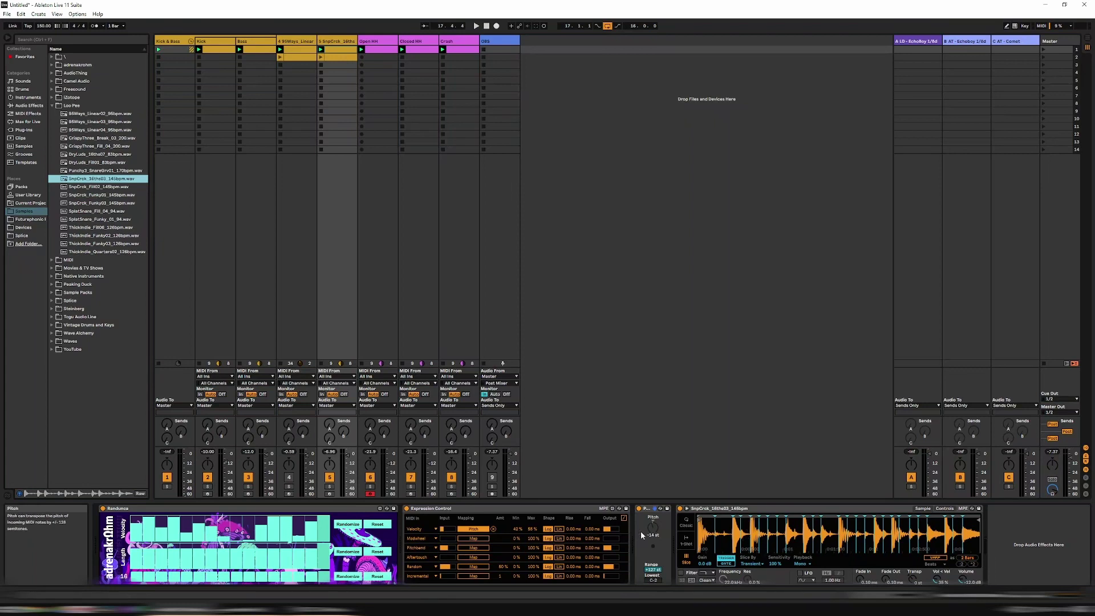
pyautogui.press('space')
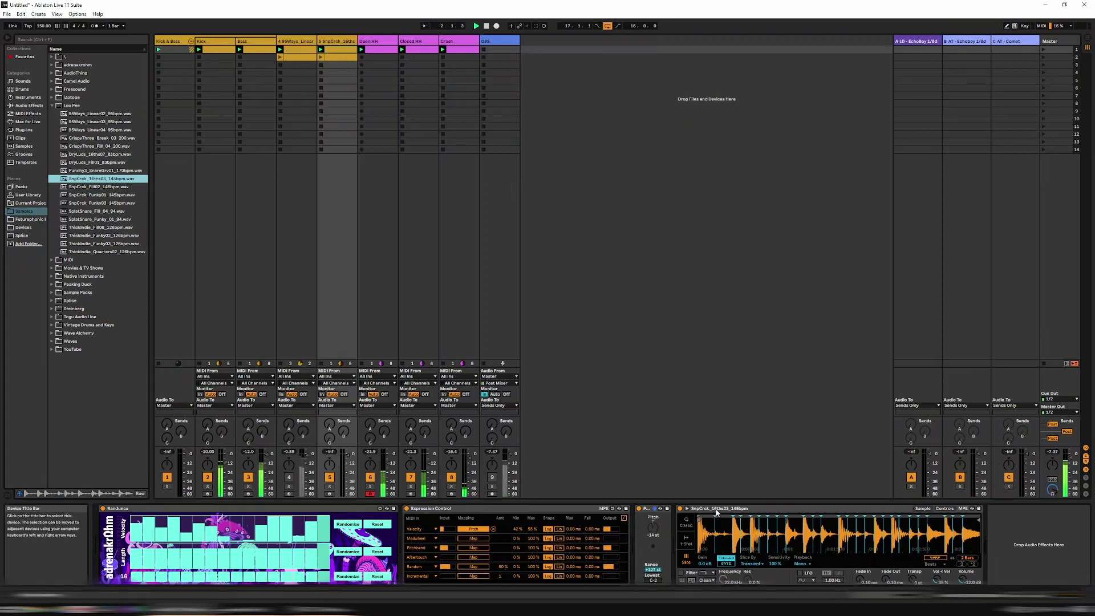
pyautogui.click(329, 487)
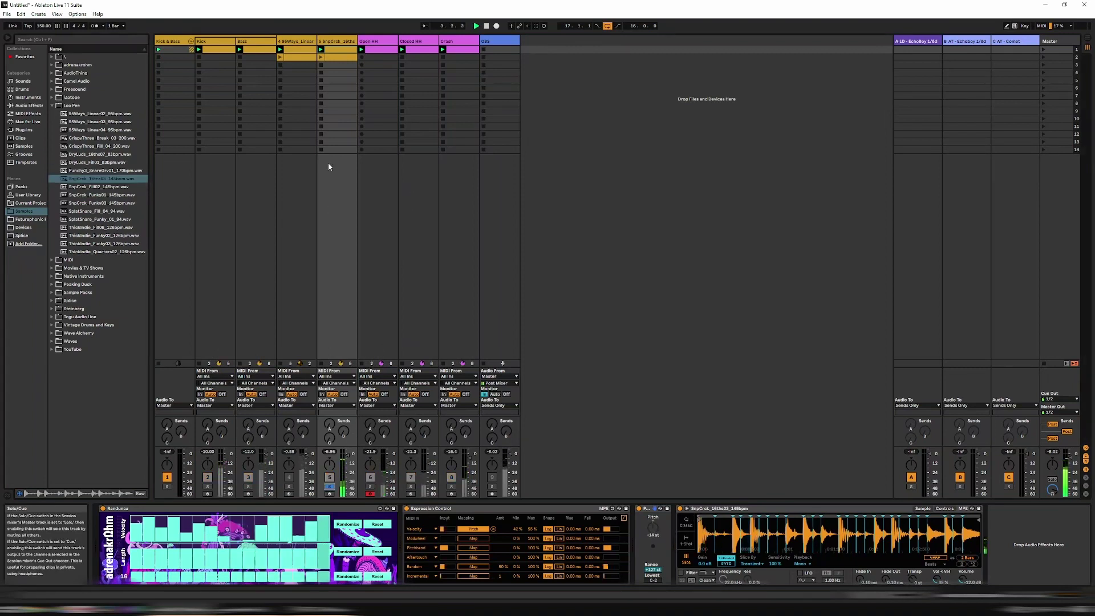
# - In the clip, restore the C1 note to the full length of bar 2 and move the loop start to bar 2
pyautogui.hotkey('shift', 'Tab')
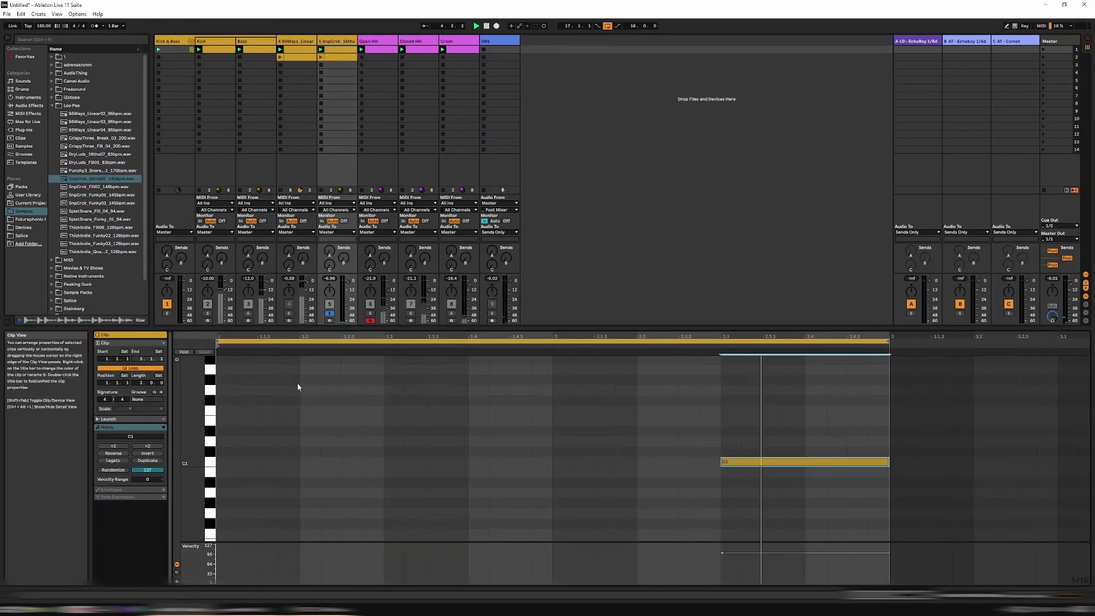
pyautogui.hotkey('ctrl', 'z')
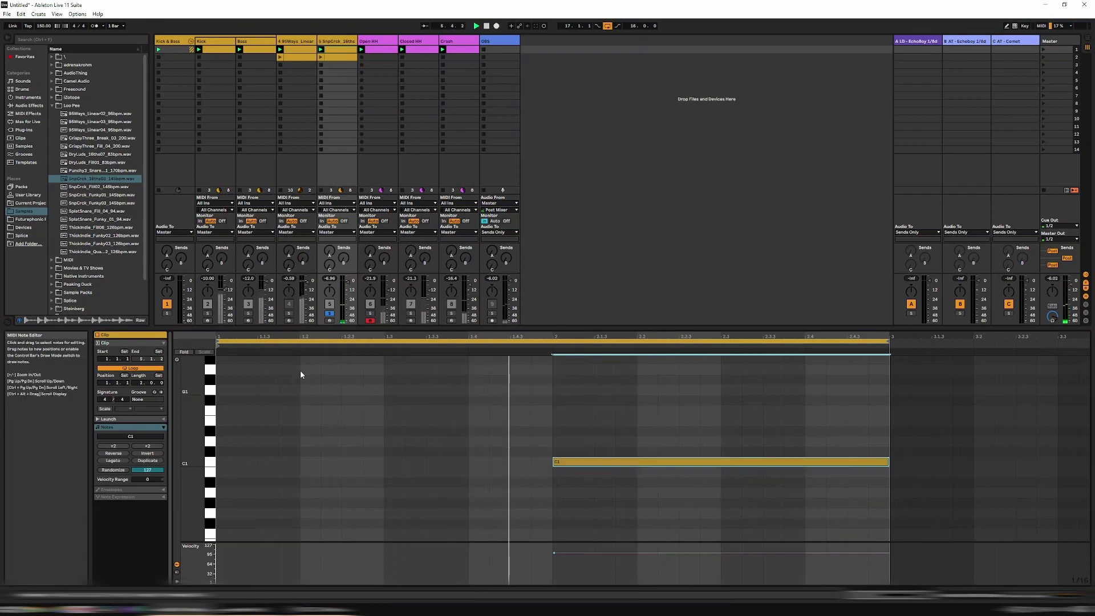
pyautogui.moveTo(219, 345); pyautogui.dragTo(545, 360)
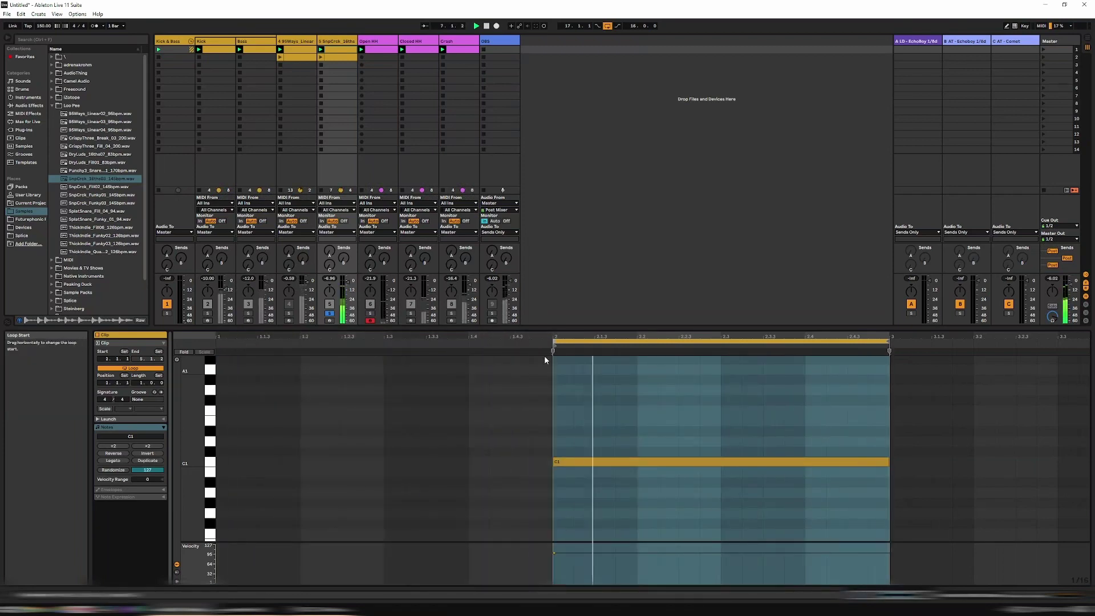
# - In the track's devices, set the Velocity mapping's maximum to 80 % and randomize the sequencer's velocity lane twice during playback
pyautogui.click(337, 41)
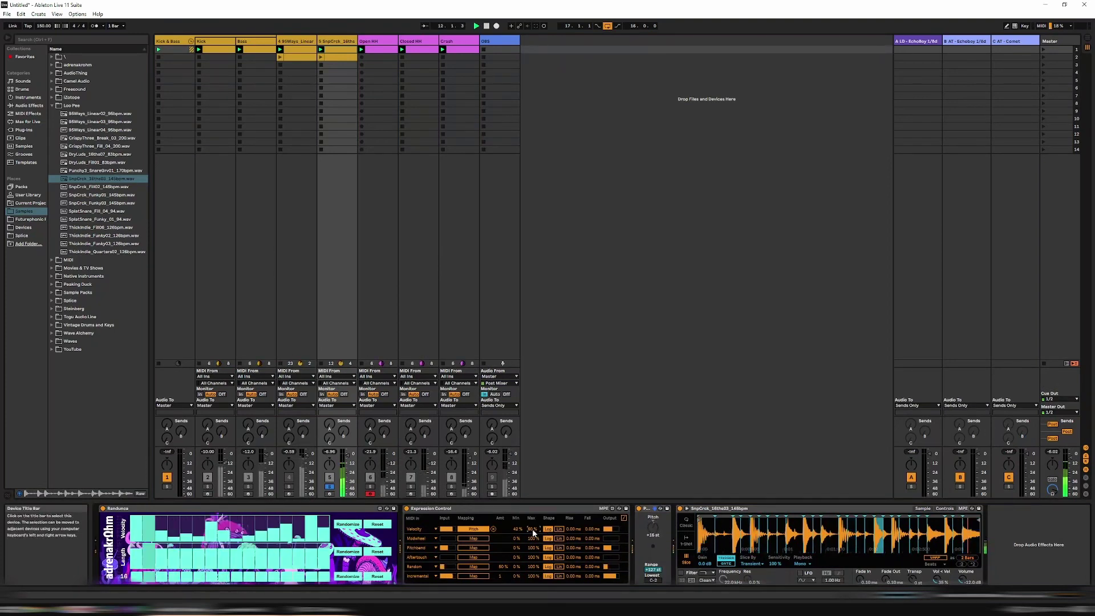
pyautogui.click(349, 524)
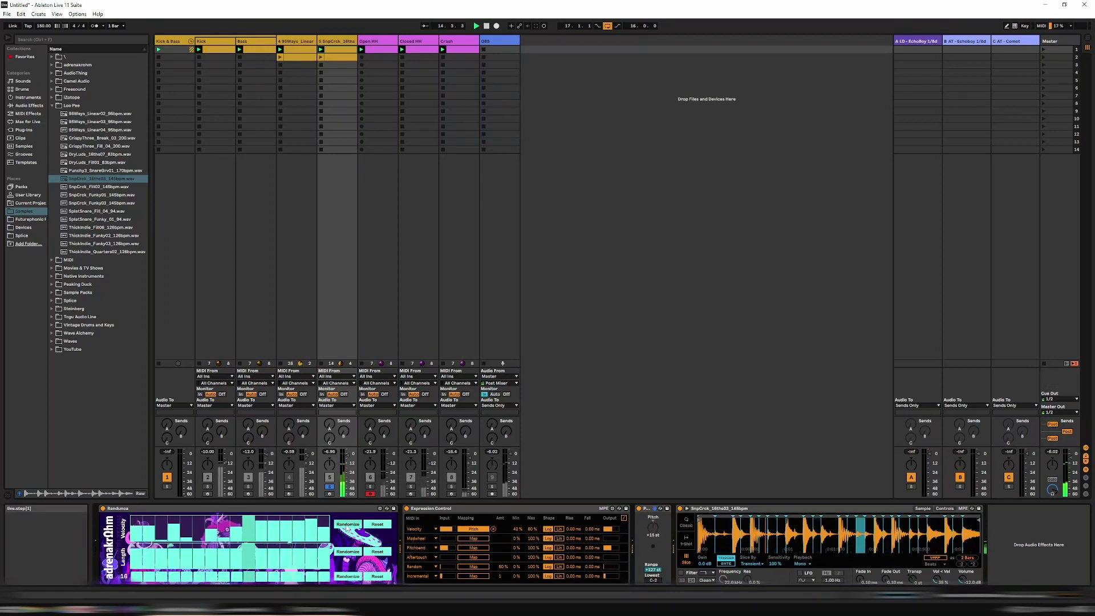
pyautogui.click(347, 524)
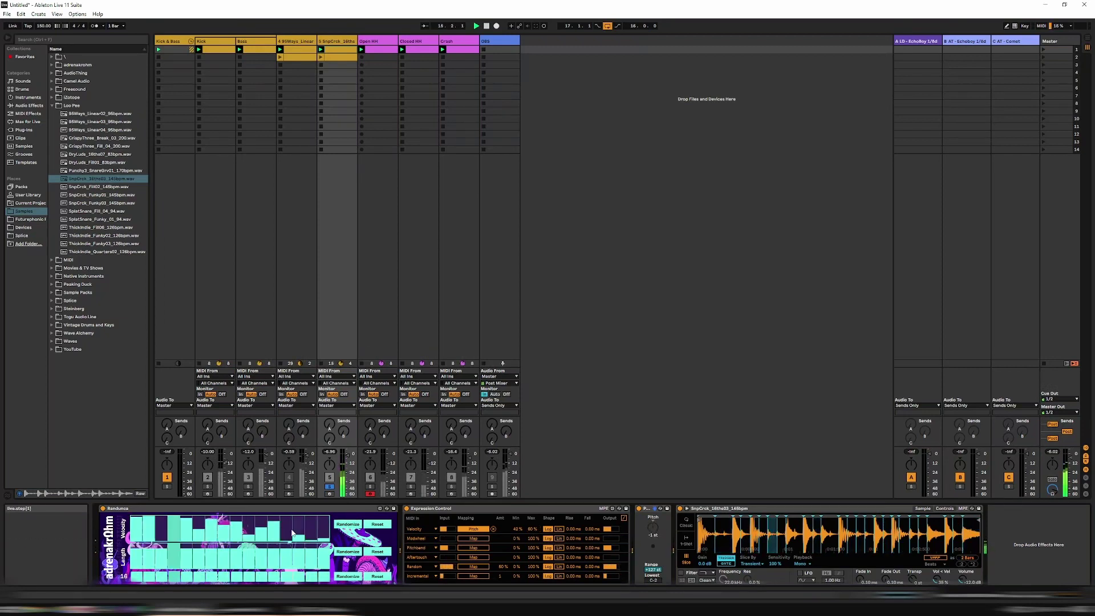
# - Randomize the sequencer's velocity lane four more times while the soloed SnpCrck break plays
pyautogui.click(346, 525)
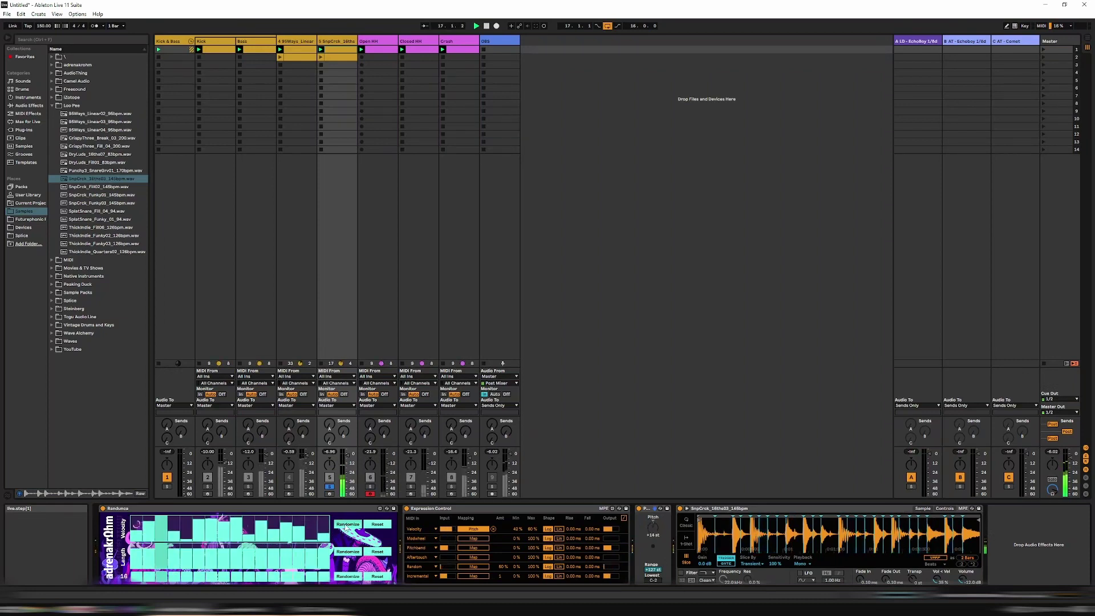
pyautogui.click(347, 525)
pyautogui.click(347, 525)
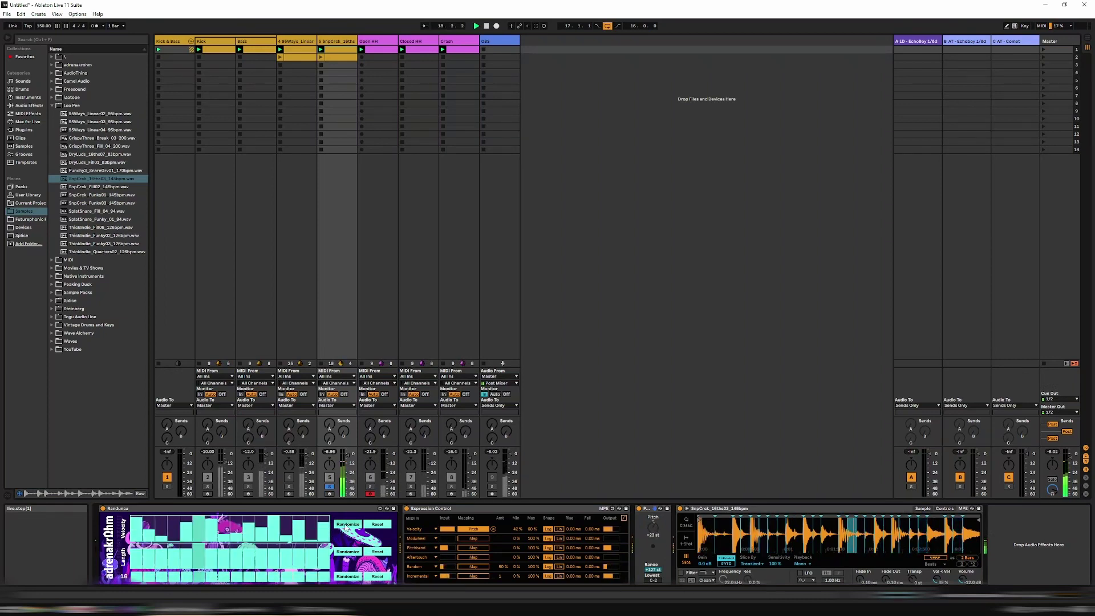
pyautogui.click(346, 525)
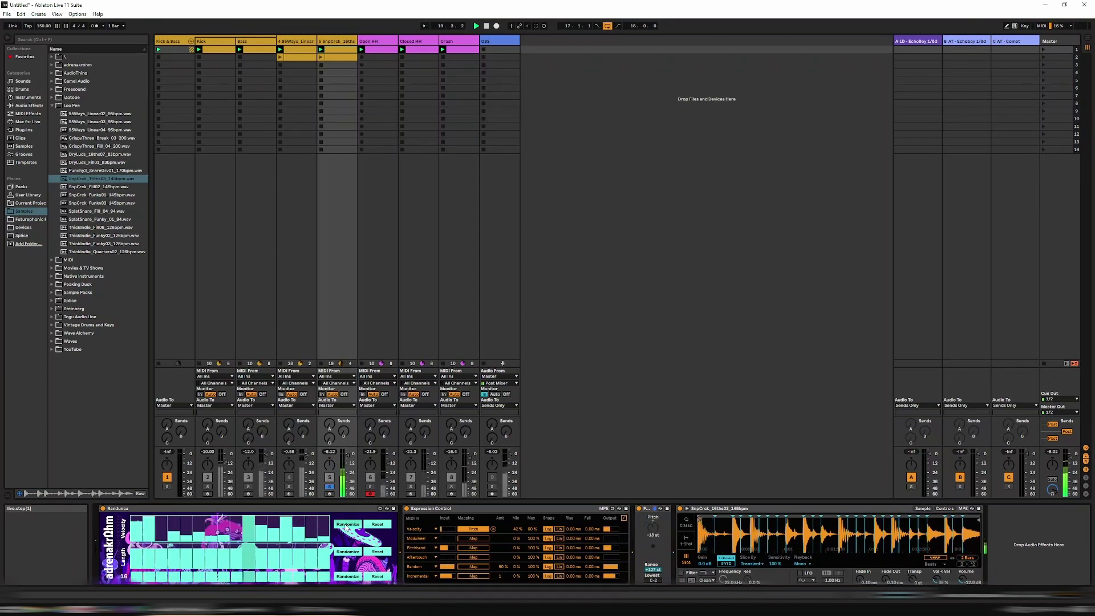
# - Replace Simpler's sample with the ThickIndie Fill06 break from the Samples folder and play the track soloed
pyautogui.click(101, 228)
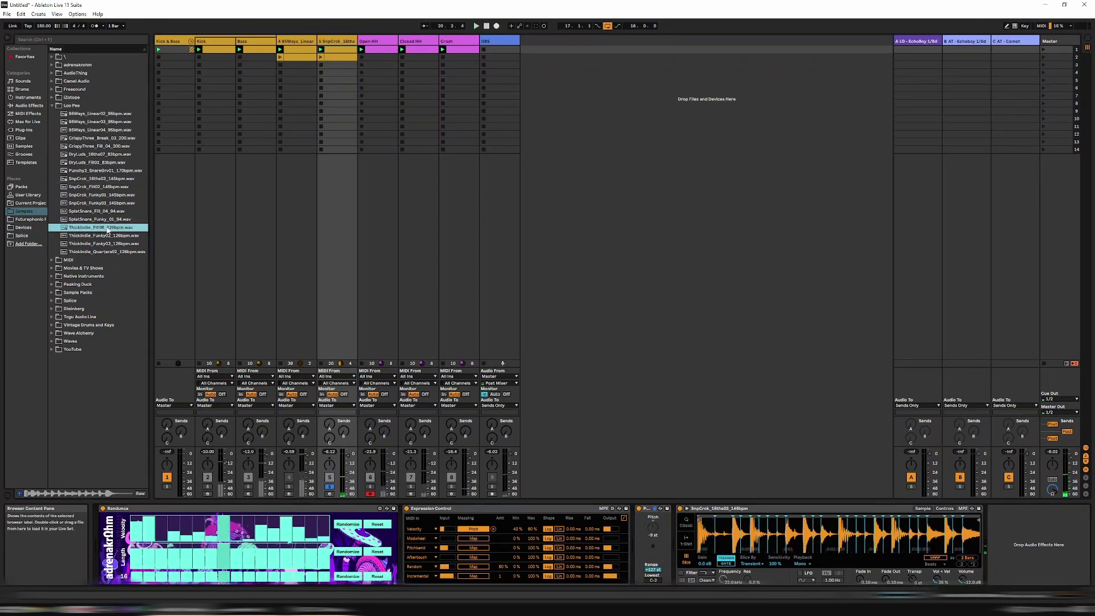
pyautogui.moveTo(762, 549); pyautogui.dragTo(762, 525)
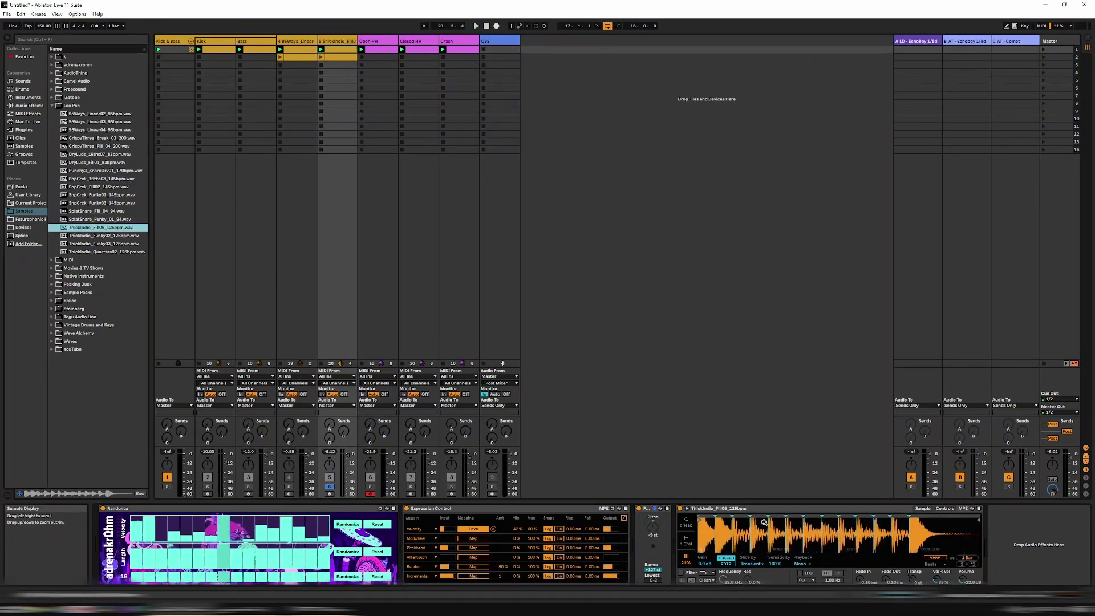
pyautogui.press('space')
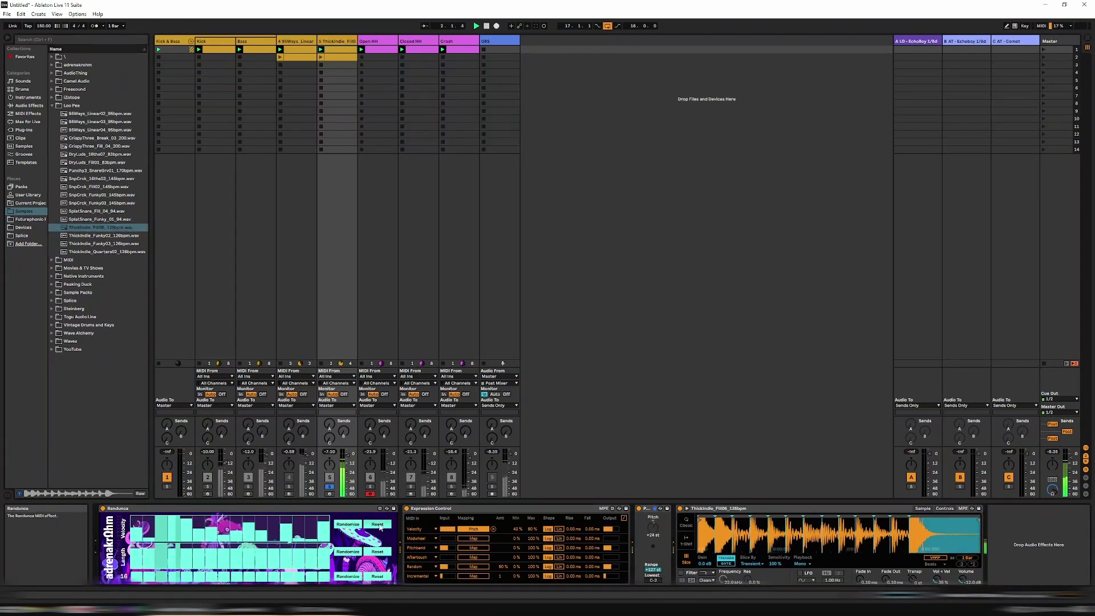
# - Raise the Velocity mapping's minimum to about 44 %, increase its maximum slightly, and unsolo the break track
pyautogui.moveTo(531, 528); pyautogui.dragTo(532, 527)
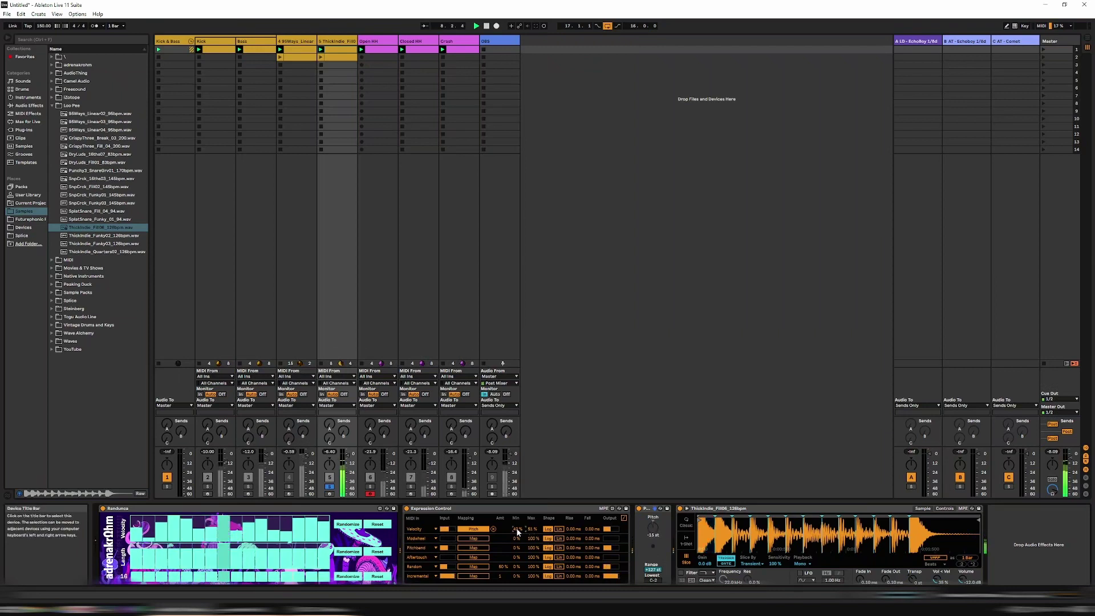
pyautogui.moveTo(517, 532); pyautogui.dragTo(517, 513)
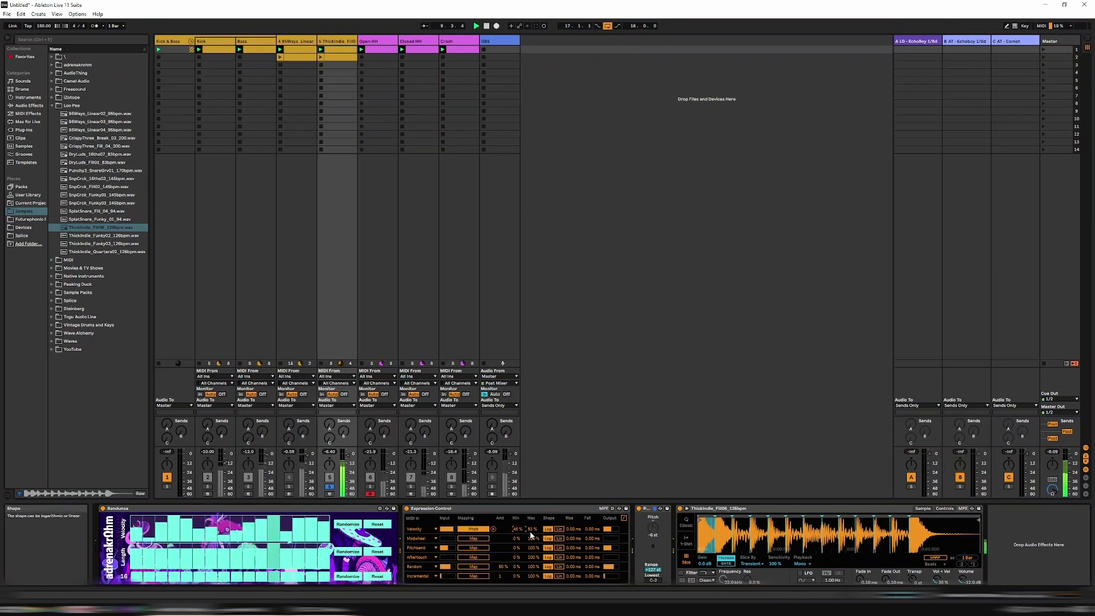
pyautogui.moveTo(534, 529); pyautogui.dragTo(534, 523)
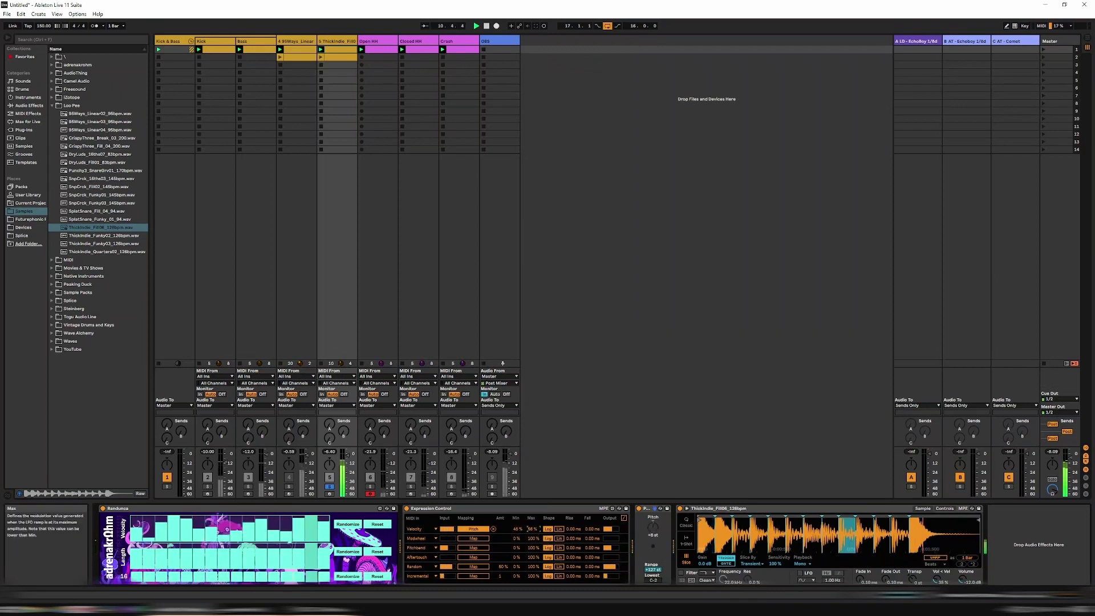
pyautogui.click(330, 487)
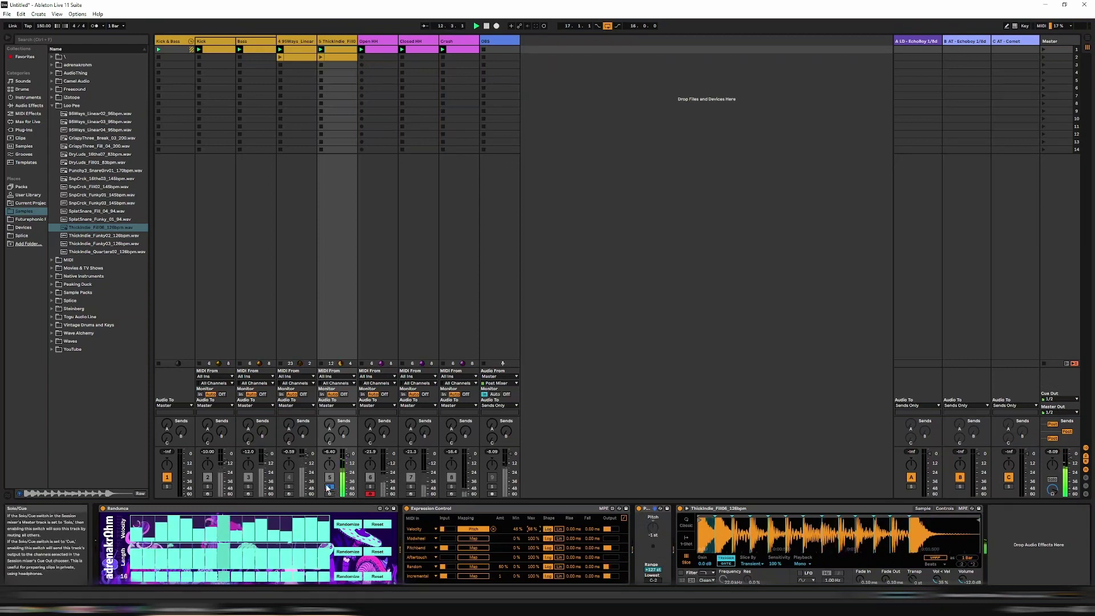
# - In the break track's clip, shorten the C1 note to start at 2.3, extend the loop back to bar 1, and restart playback
pyautogui.doubleClick(327, 58)
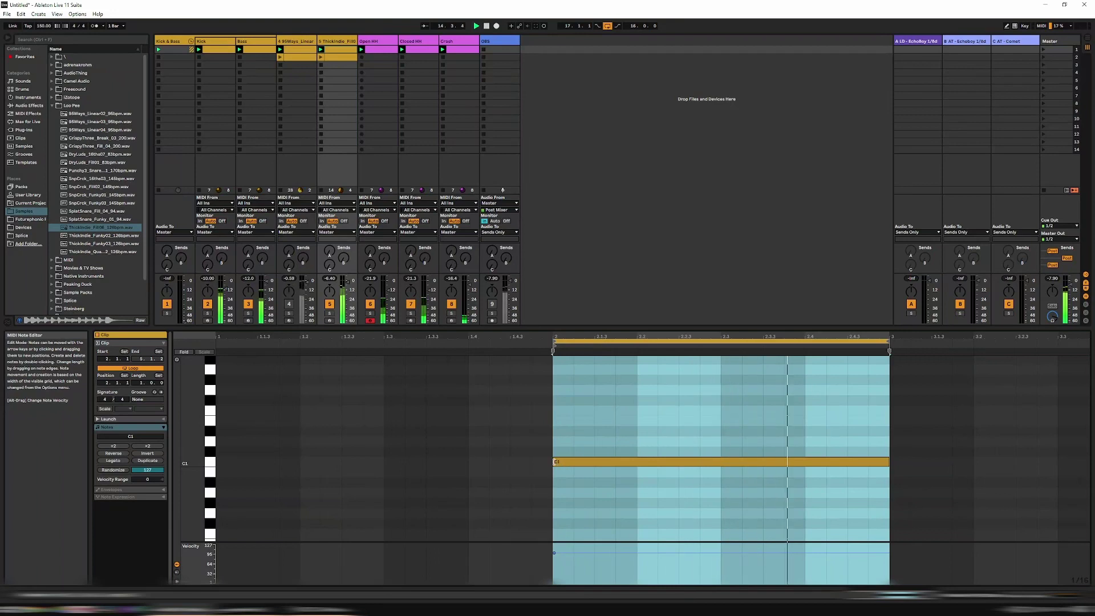
pyautogui.moveTo(555, 462); pyautogui.dragTo(722, 462)
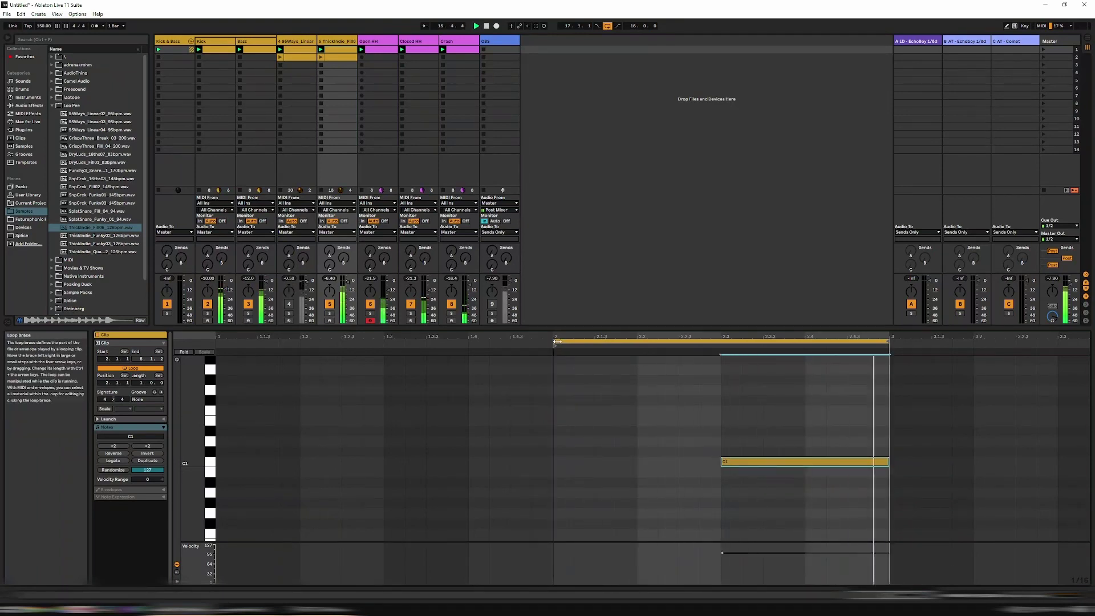
pyautogui.moveTo(556, 341); pyautogui.dragTo(218, 341)
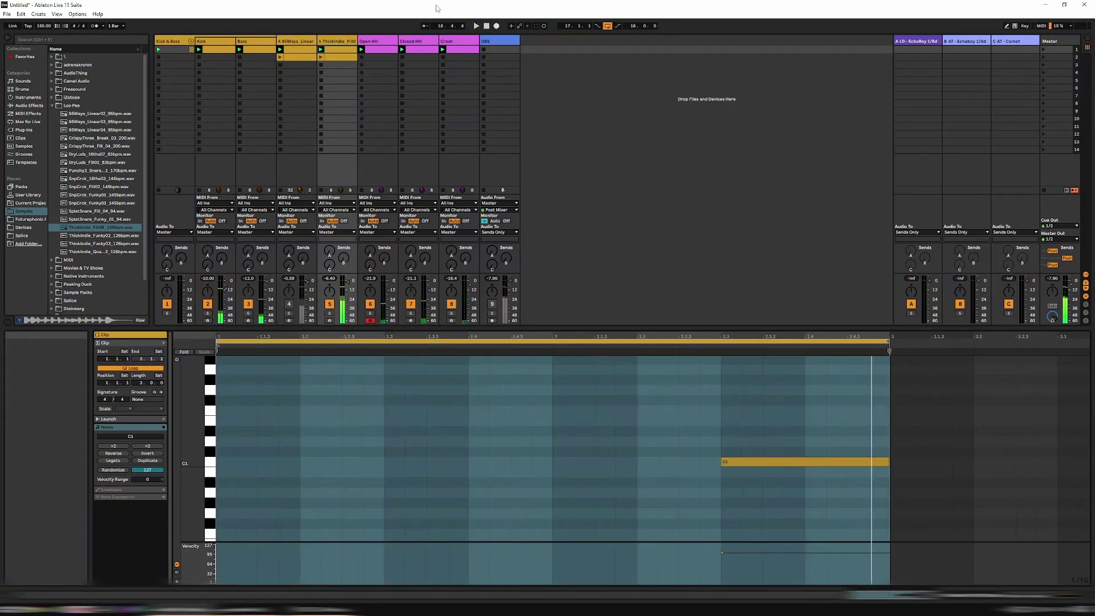
pyautogui.press('space')
pyautogui.press('space')
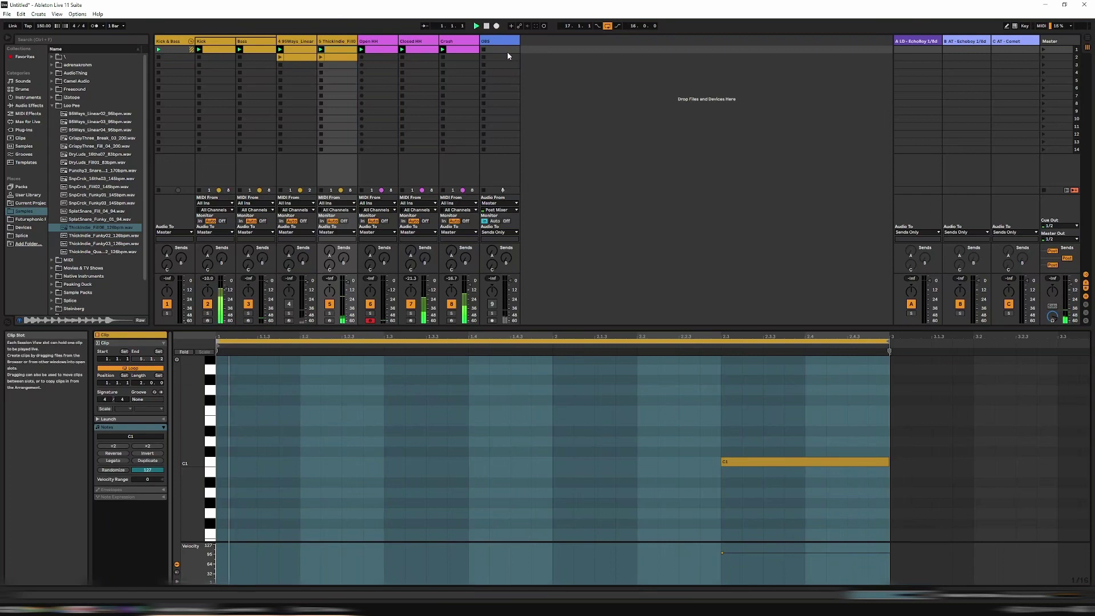
# - Show the break track's devices, select the step sequencer and then Simpler, and play the full beat with the fill
pyautogui.click(339, 42)
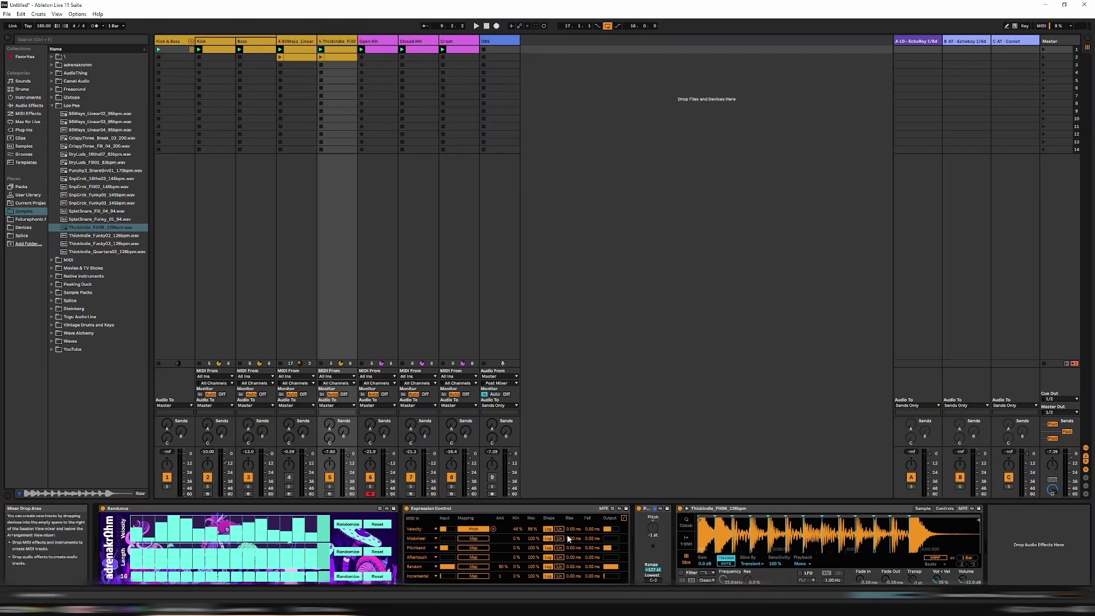
pyautogui.click(311, 509)
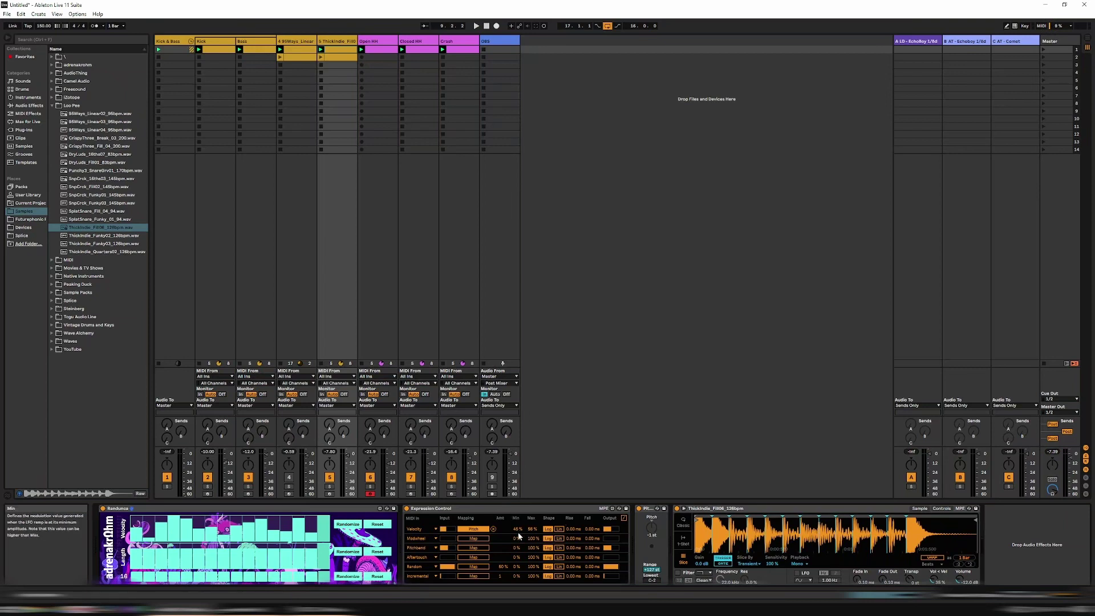
pyautogui.click(782, 509)
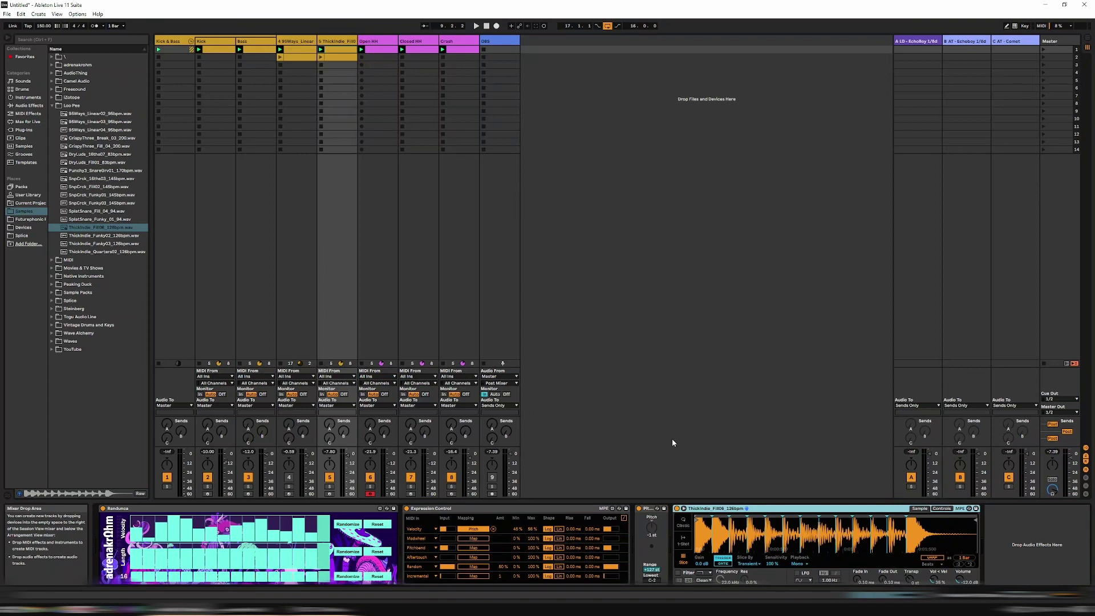
pyautogui.press('space')
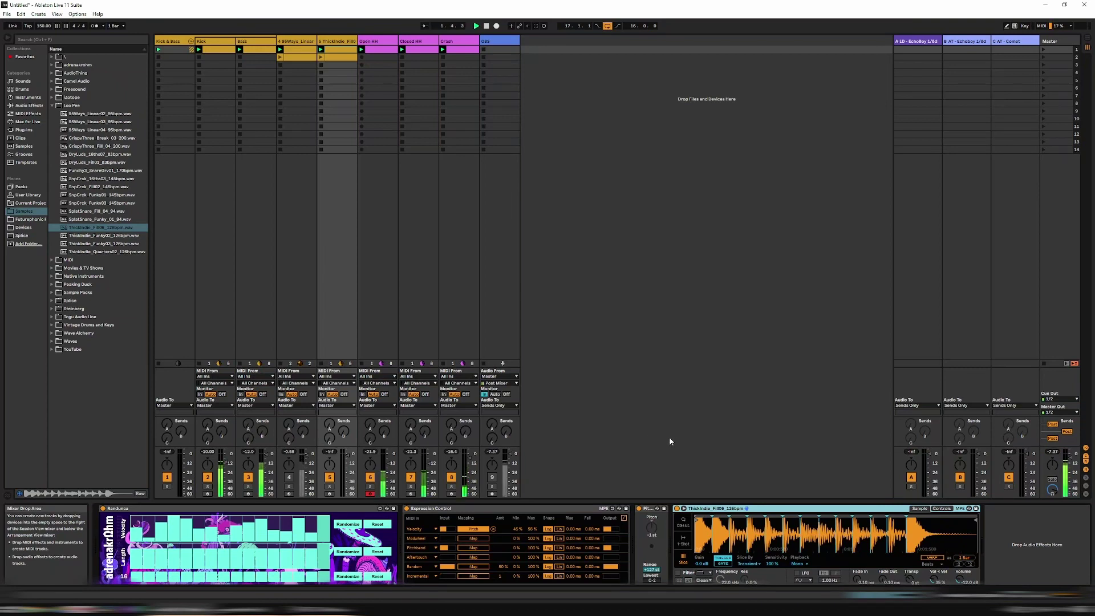